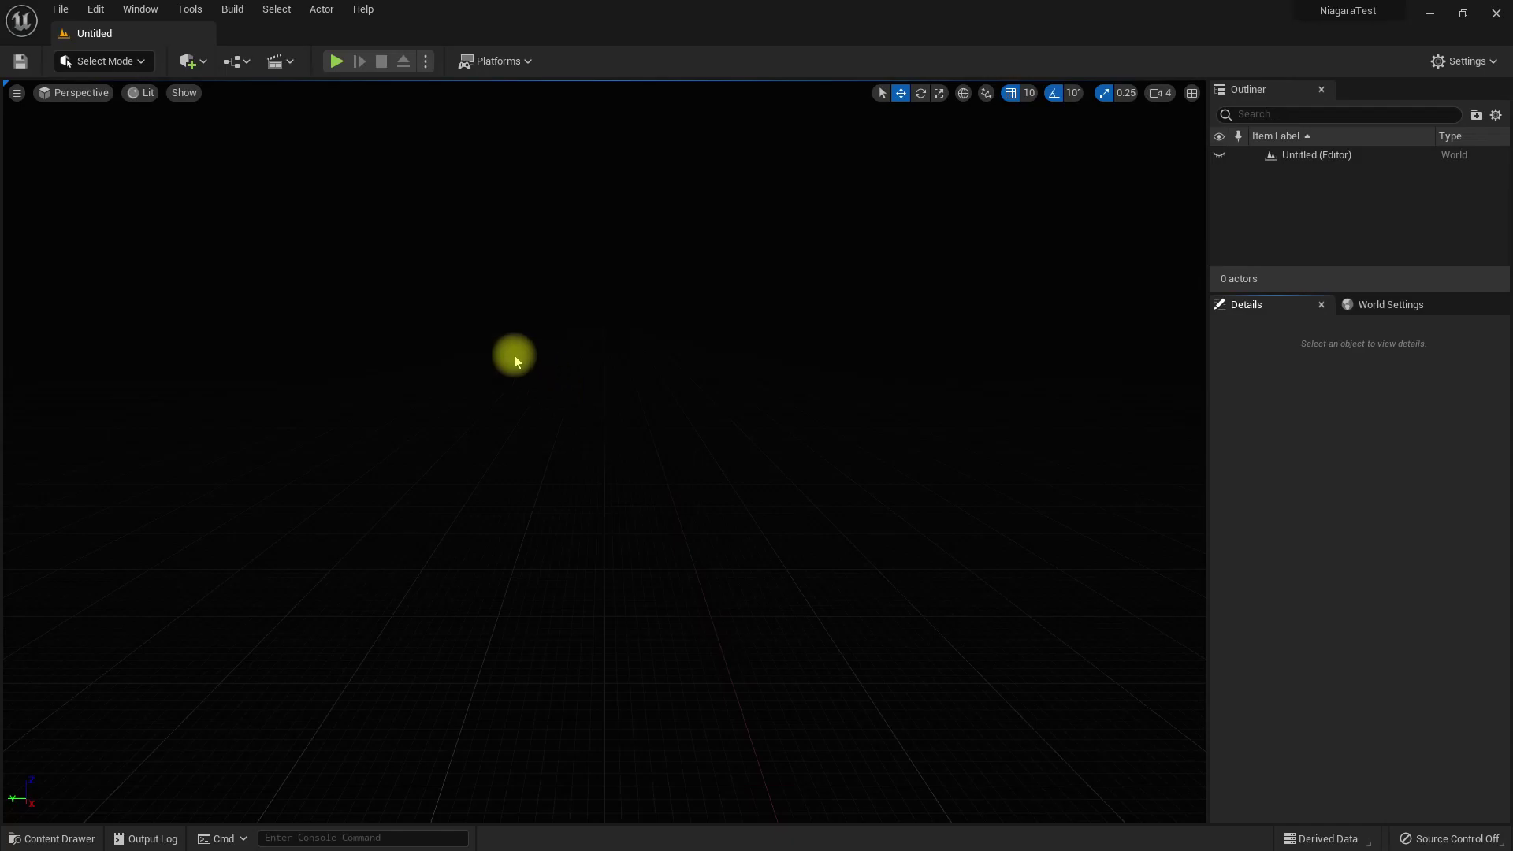
Open a Content Browser tab and go into the FX folder
click(142, 10)
mouse_move(191, 72)
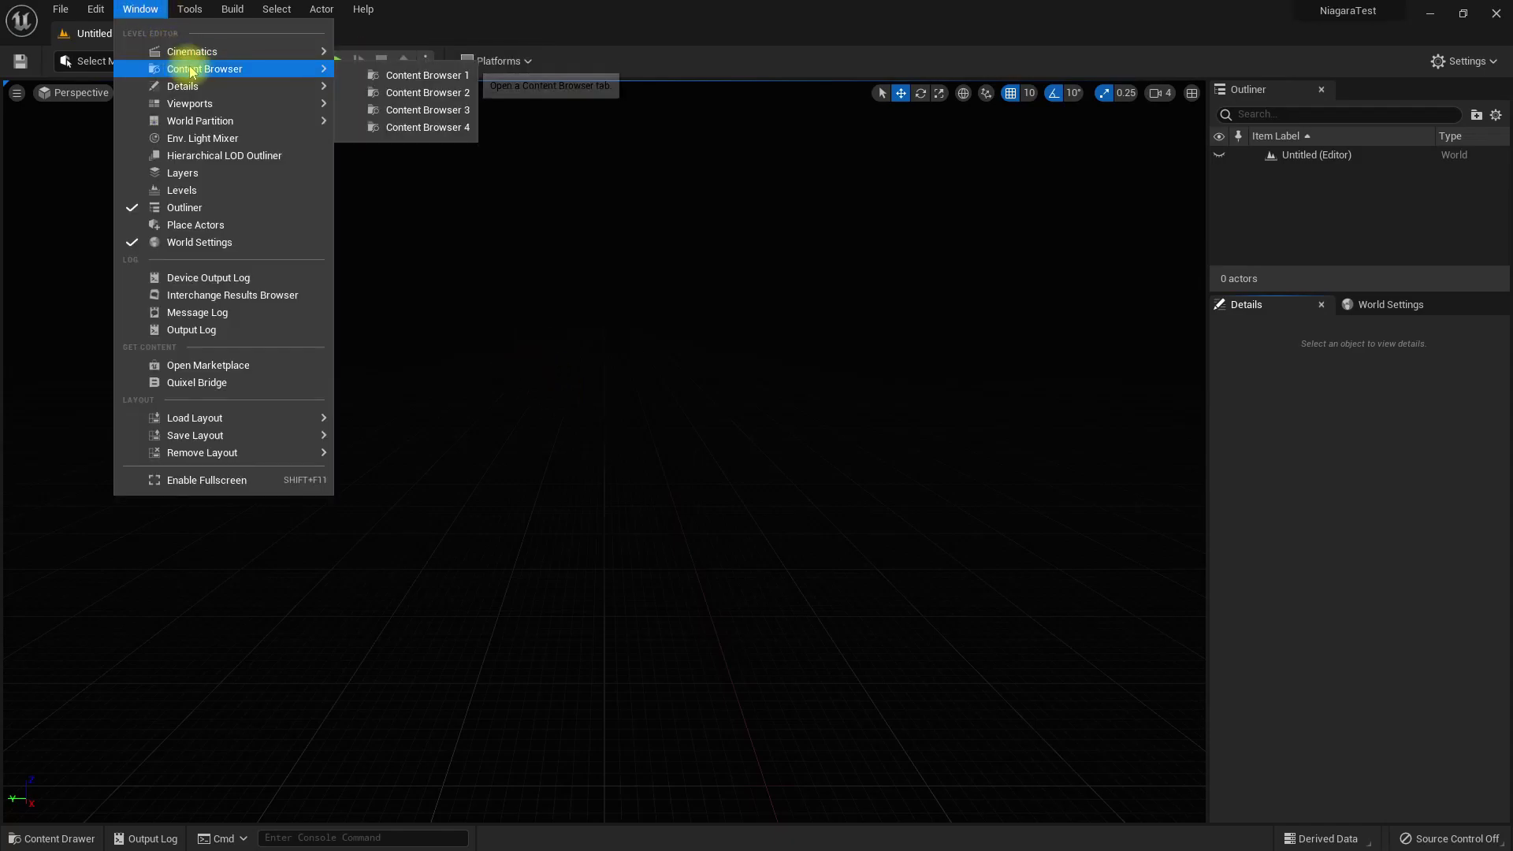
click(408, 76)
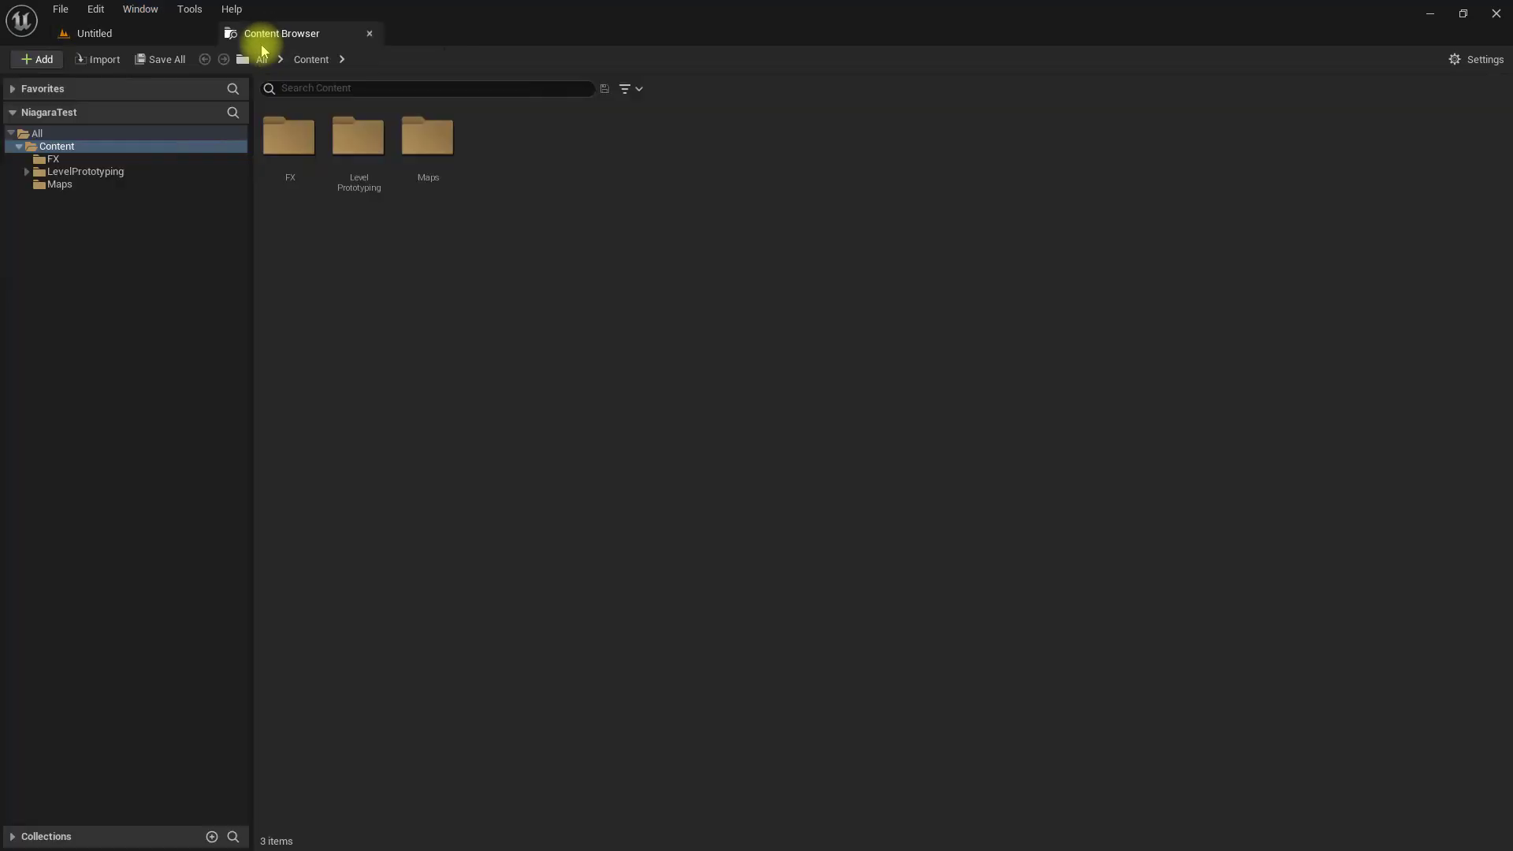
double_click(310, 127)
Create NS_FireFlies from the Hanging Particulates emitter template and open it for editing
right_click(509, 279)
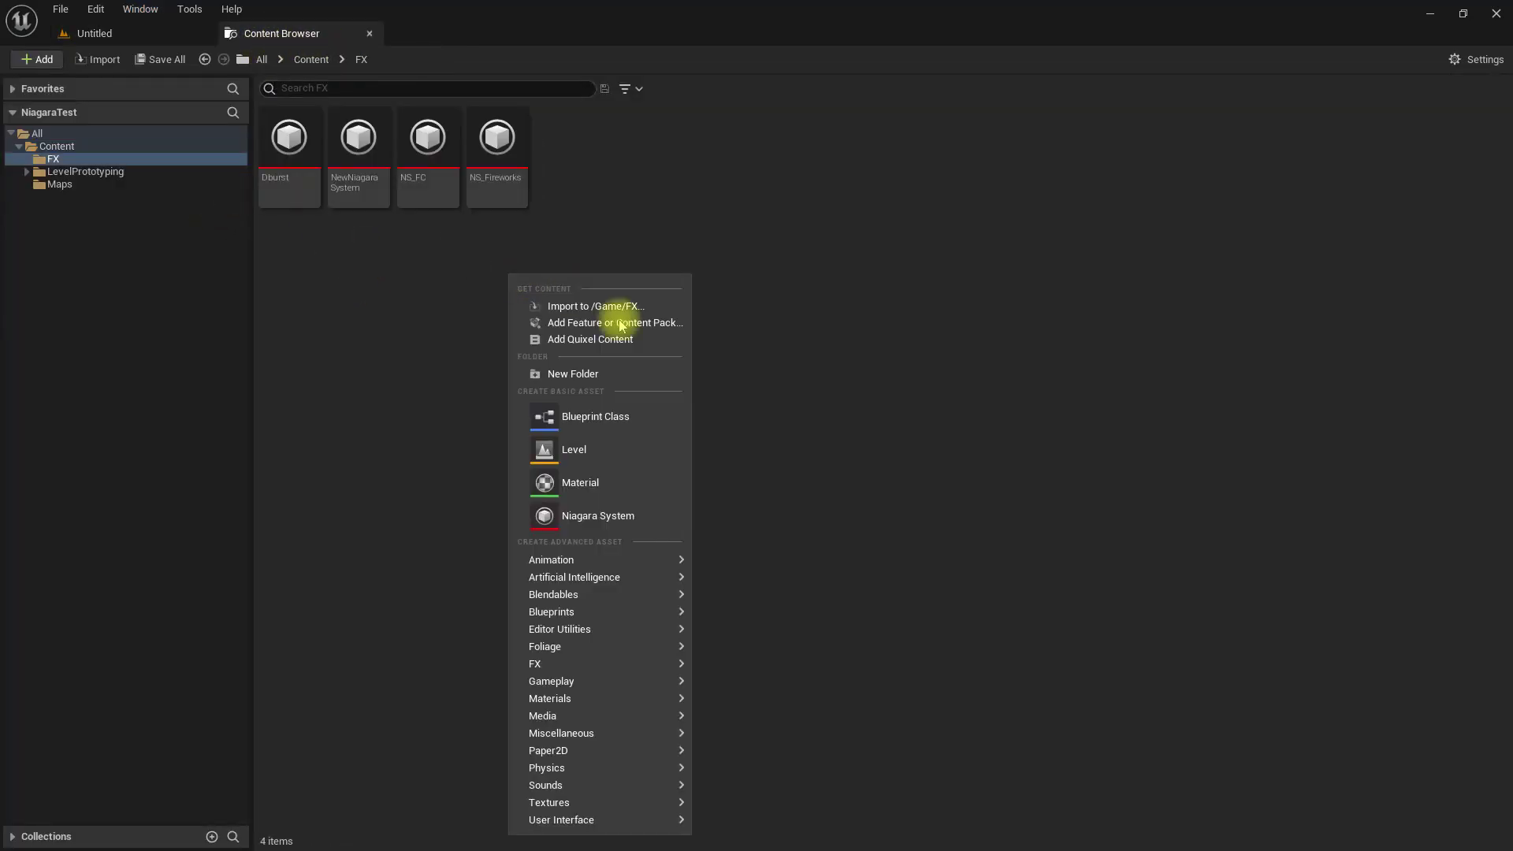
click(611, 516)
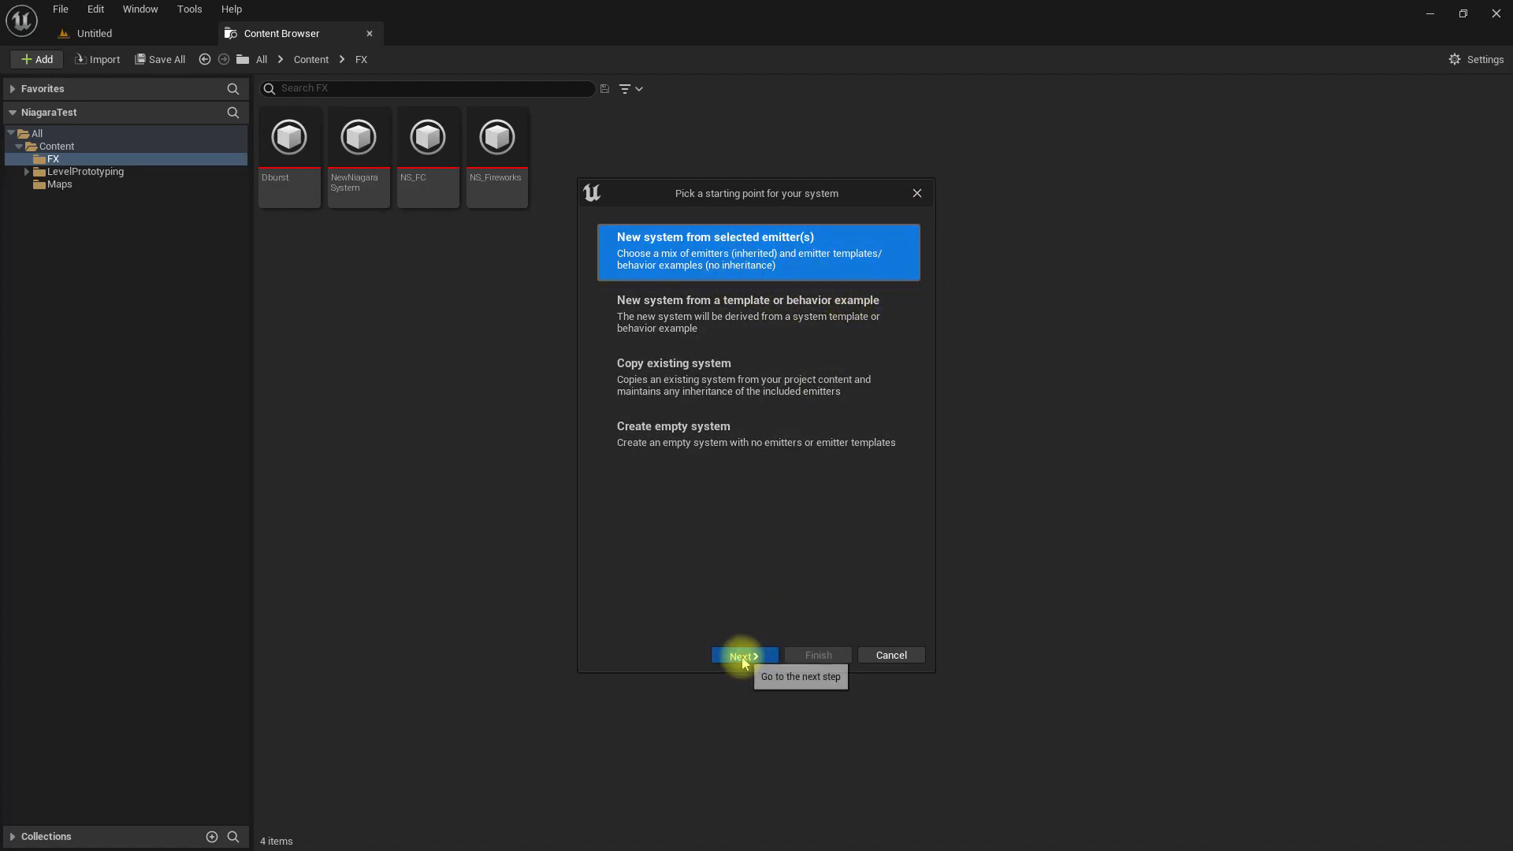
click(768, 657)
scroll(828, 406, down, 3)
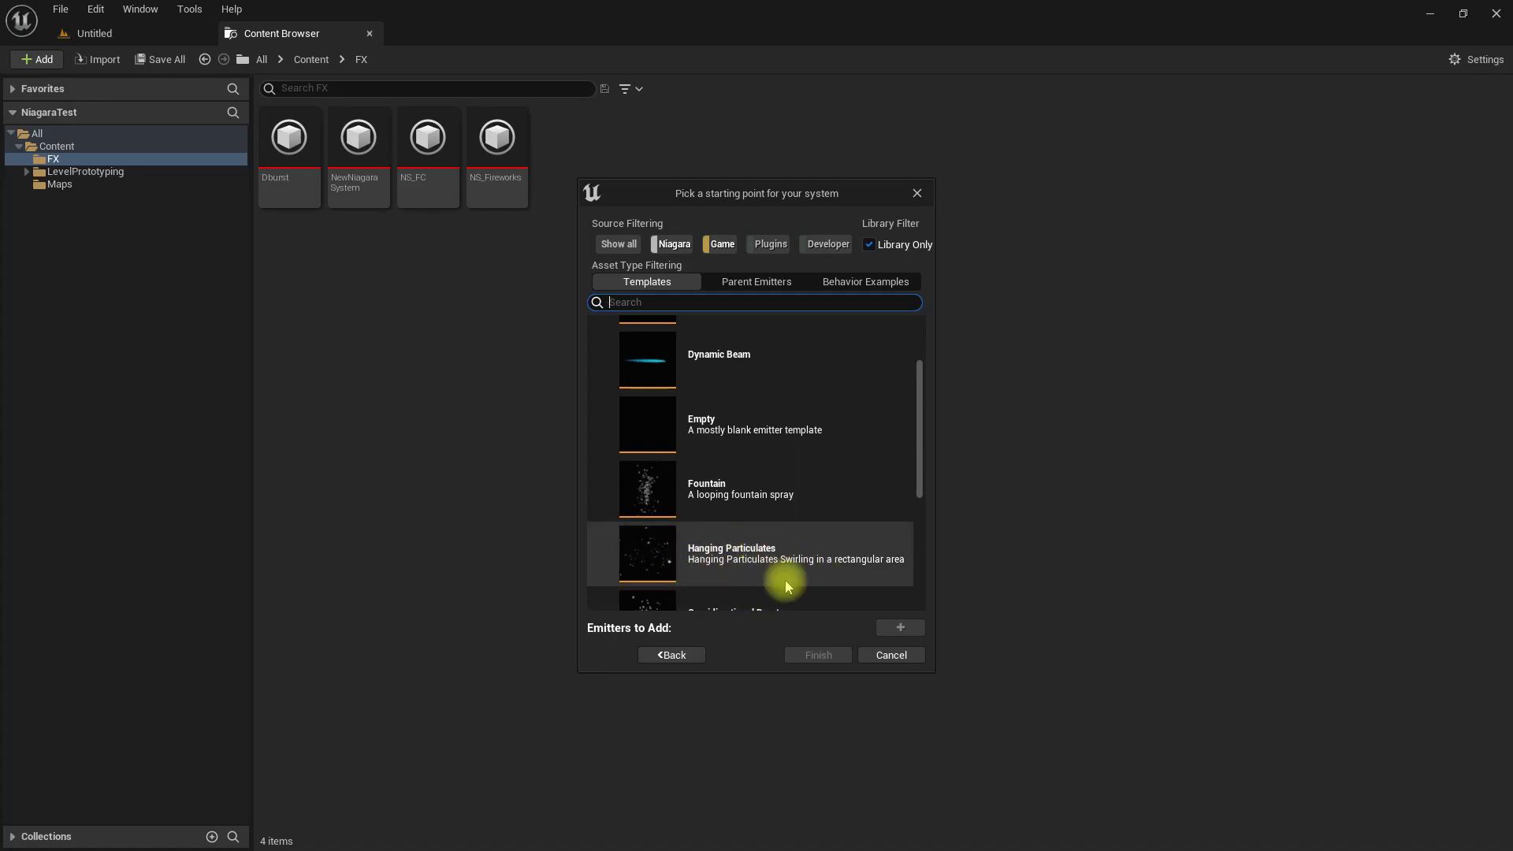
click(719, 562)
click(898, 627)
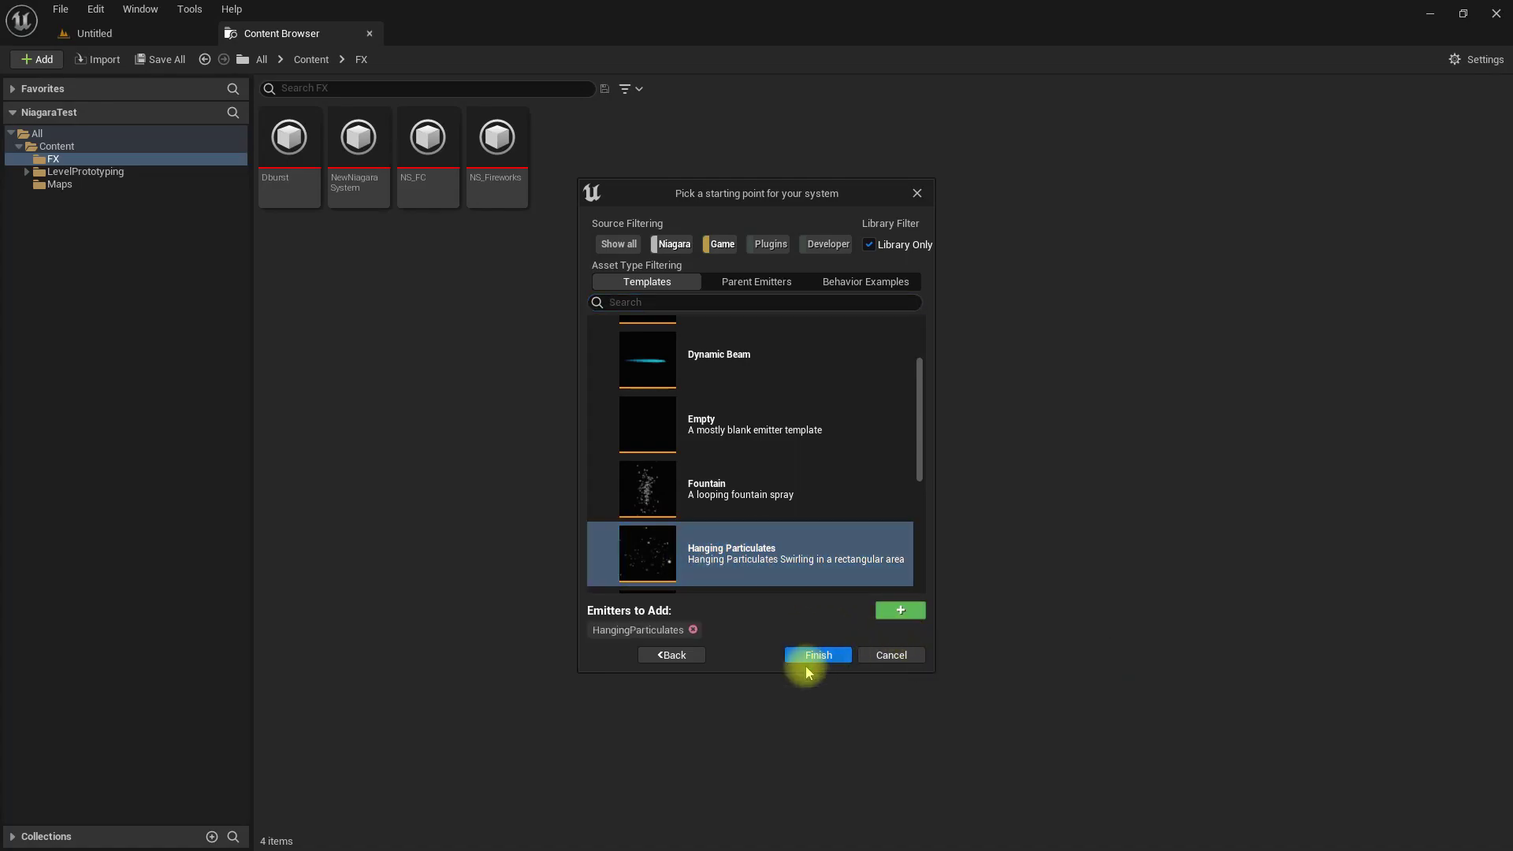
click(812, 656)
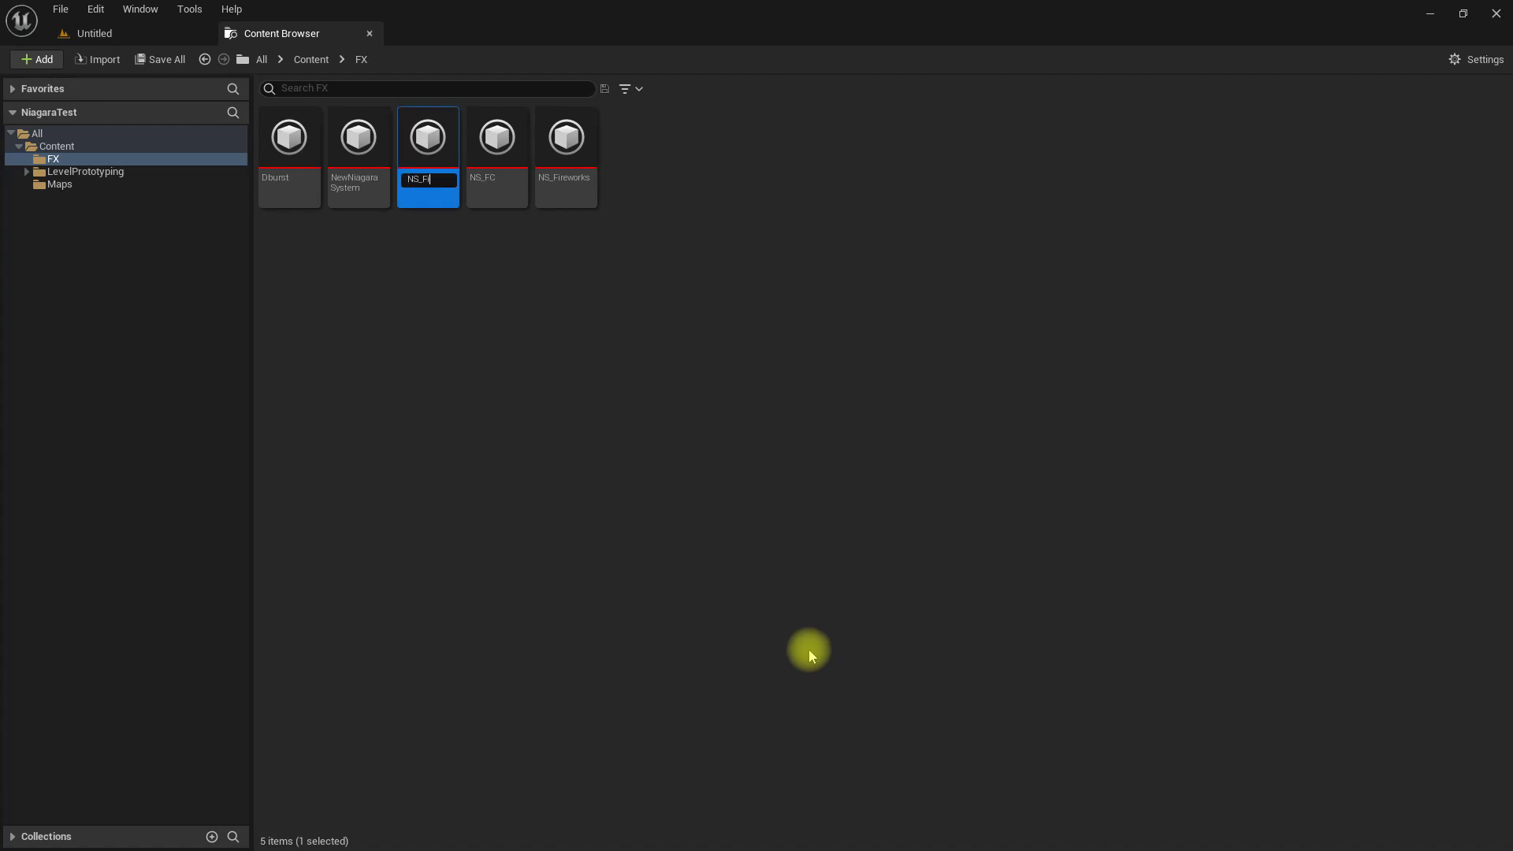
key(Return)
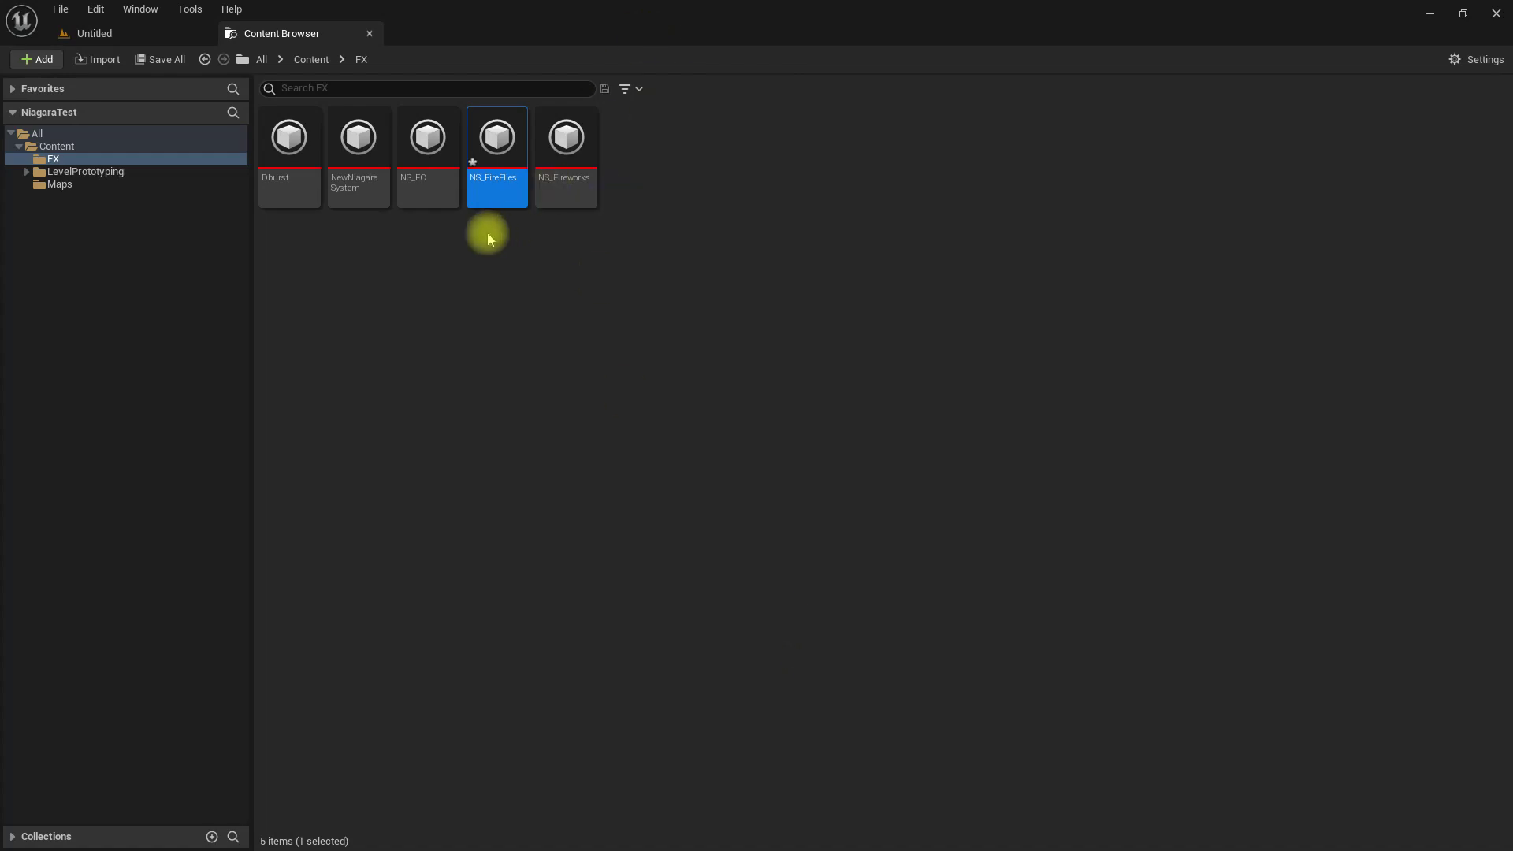
double_click(498, 146)
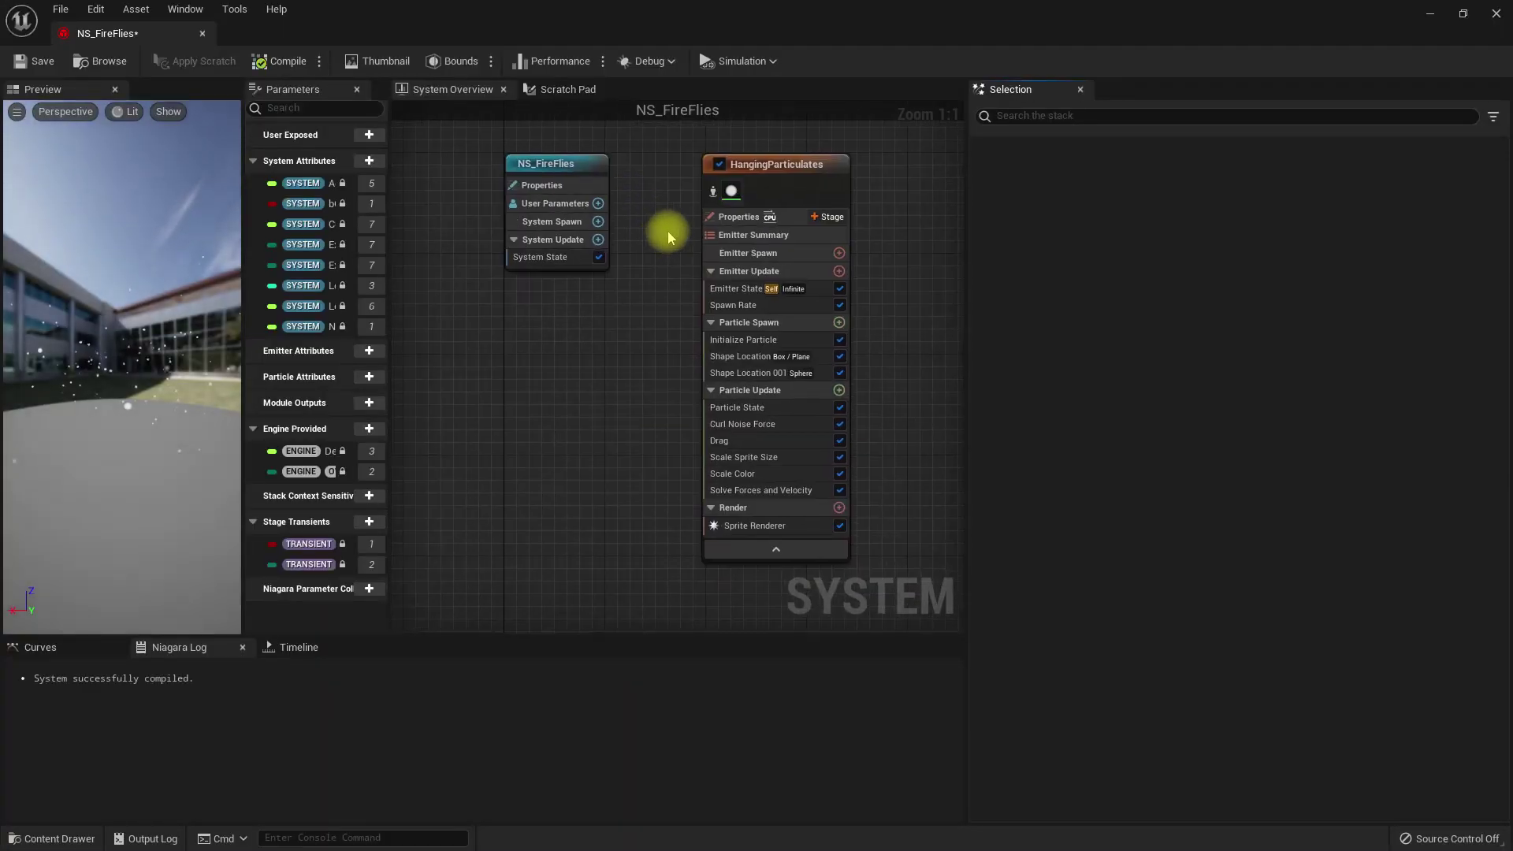
Drag NS_FireFlies into the Untitled level, preview it in game view, and return to the system editor
click(166, 32)
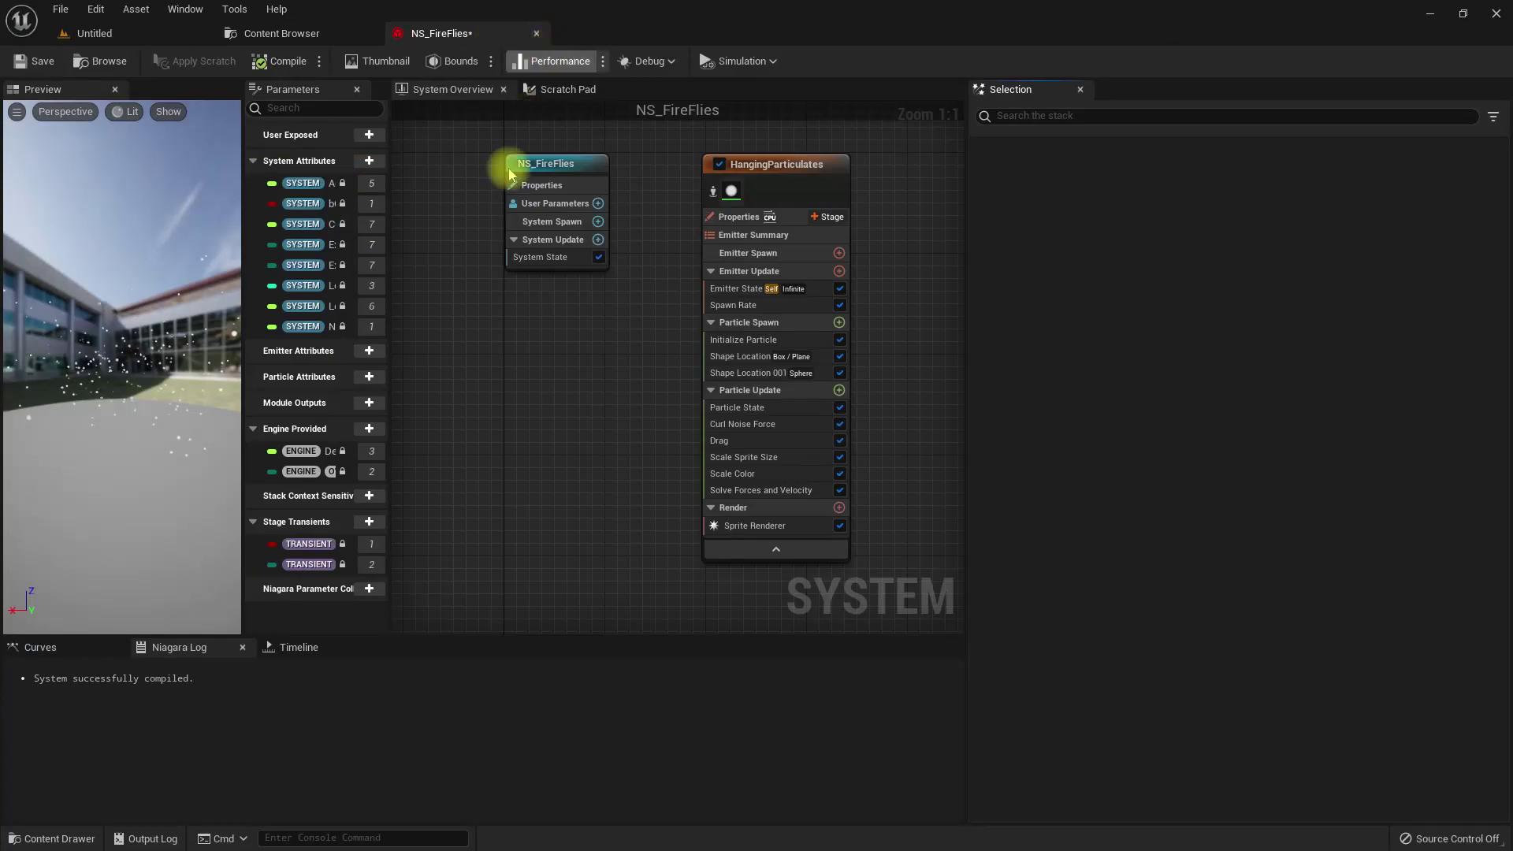
click(134, 33)
click(276, 33)
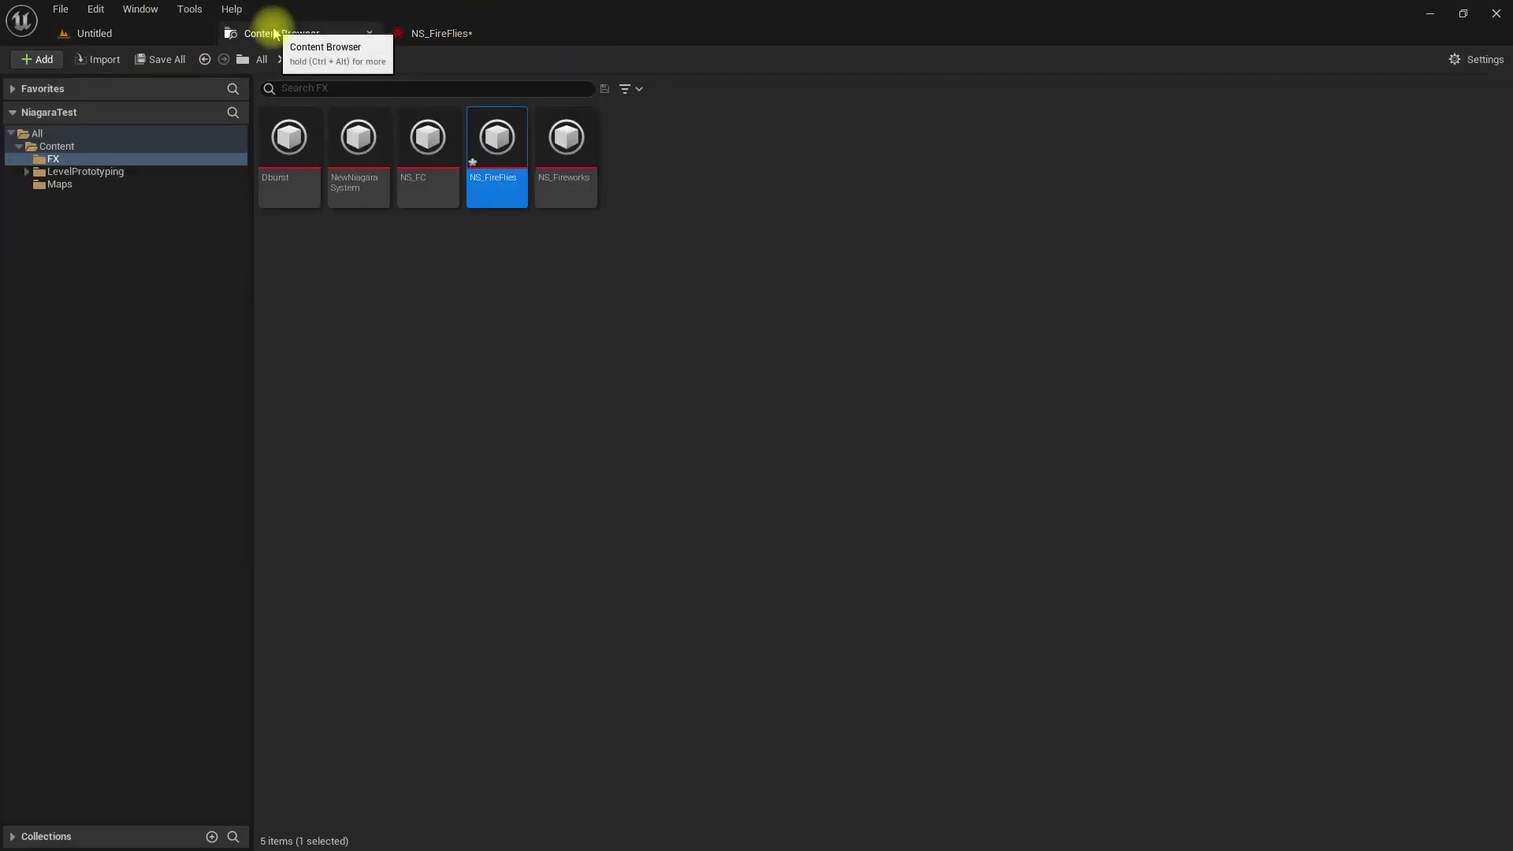
drag(497, 142, 578, 549)
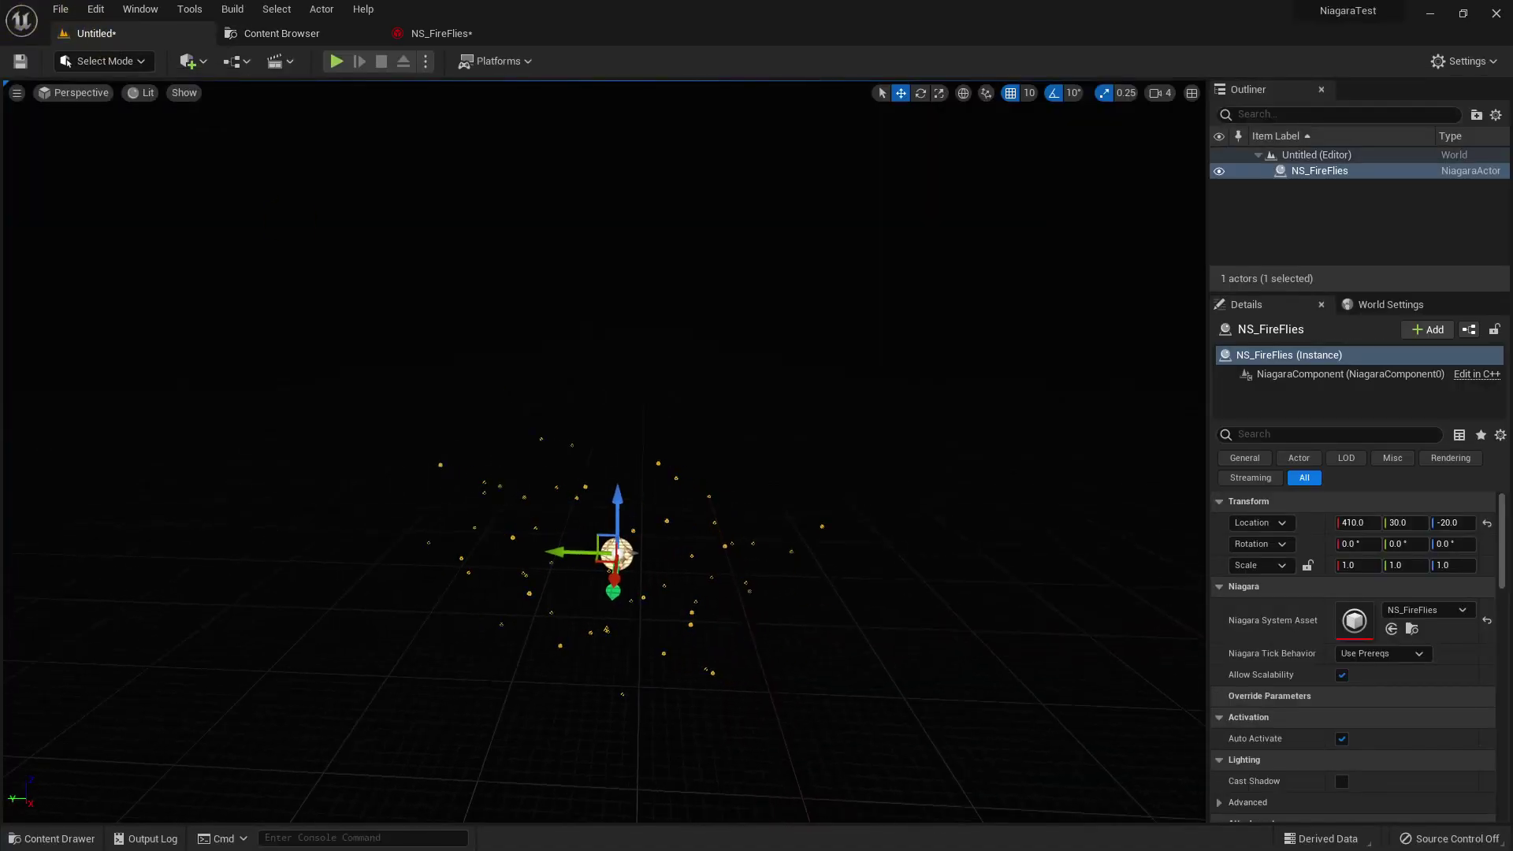
key(g)
mouse_move(845, 433)
right_down()
mouse_move(906, 426)
mouse_move(847, 438)
right_up()
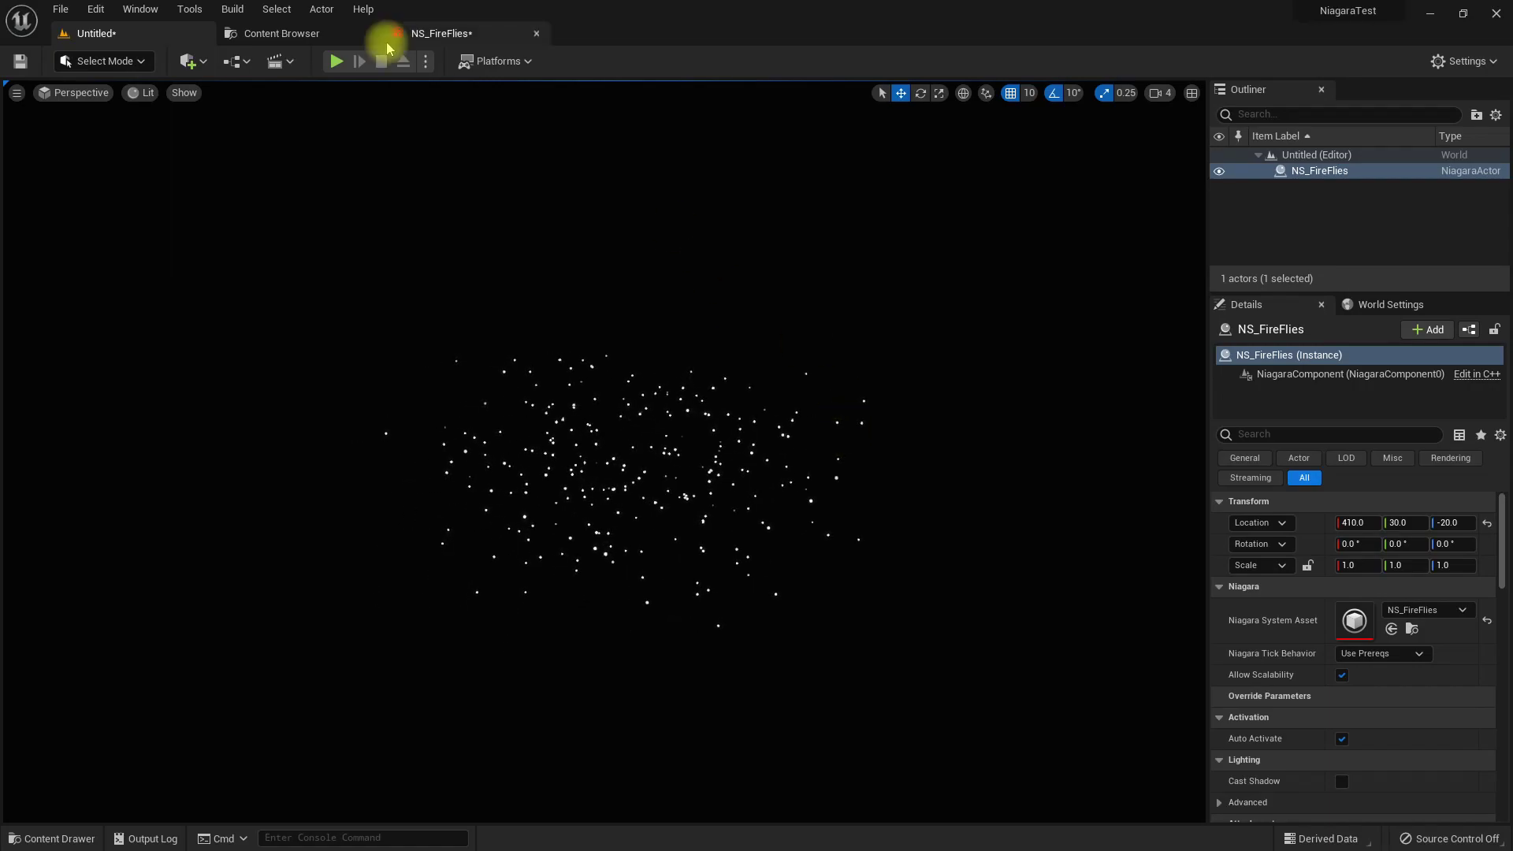
click(409, 33)
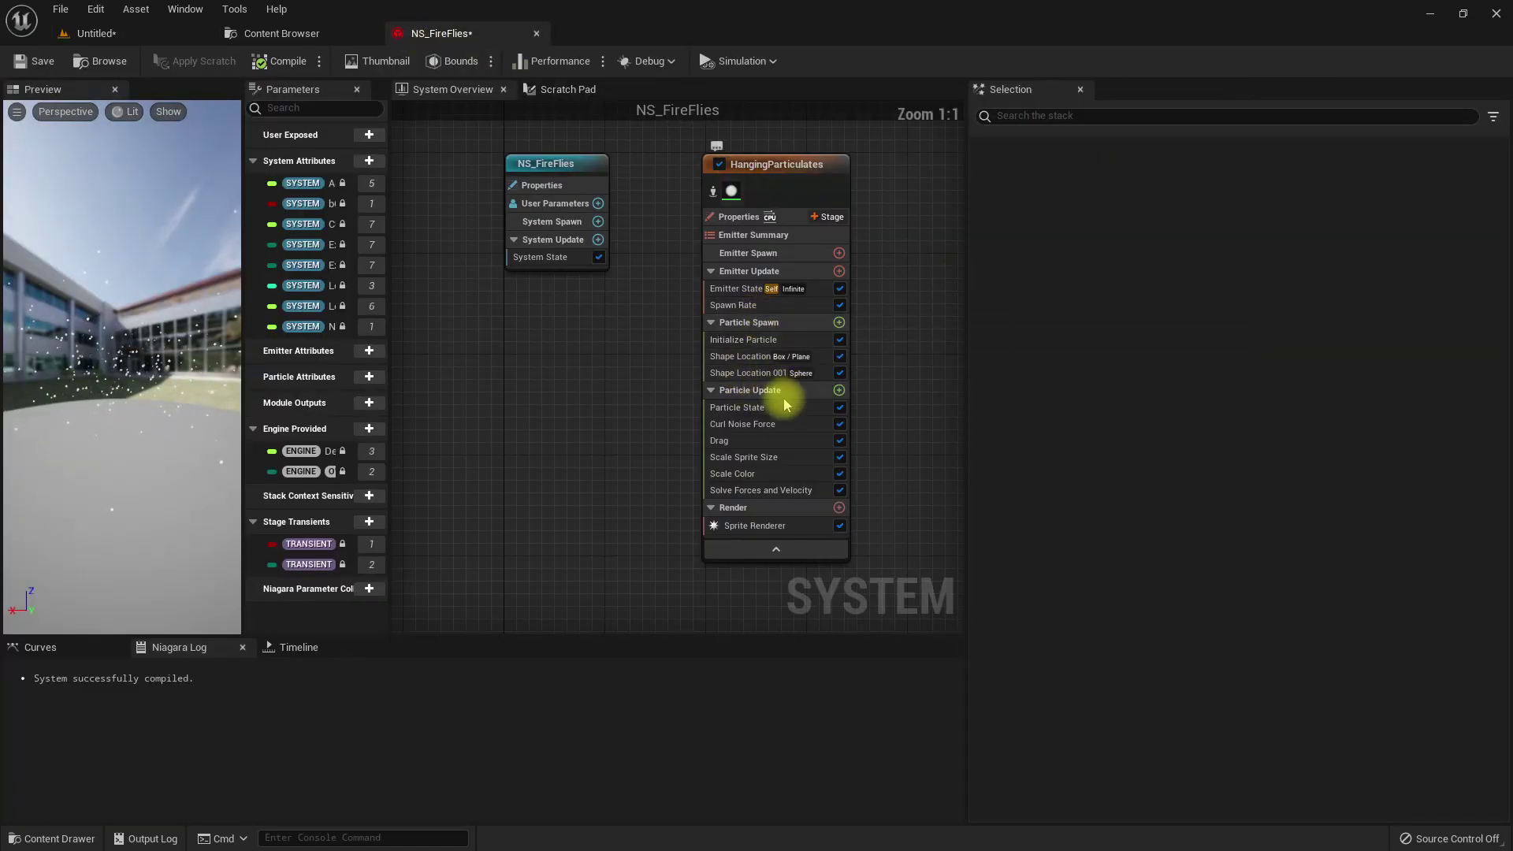
Set the Shape Location box size to 1000 on X, Y and Z
click(741, 356)
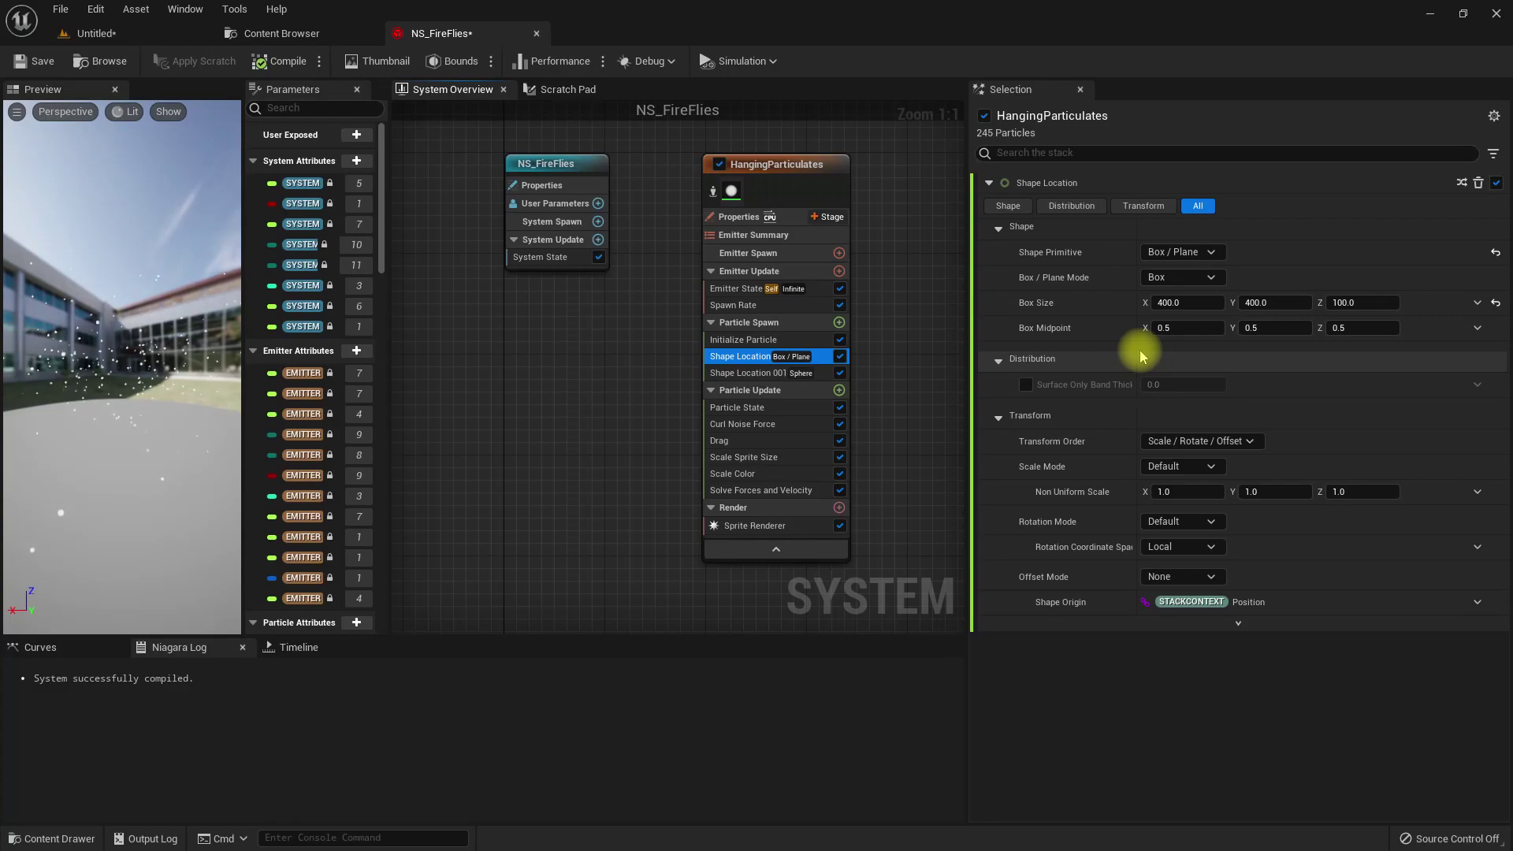
click(1200, 303)
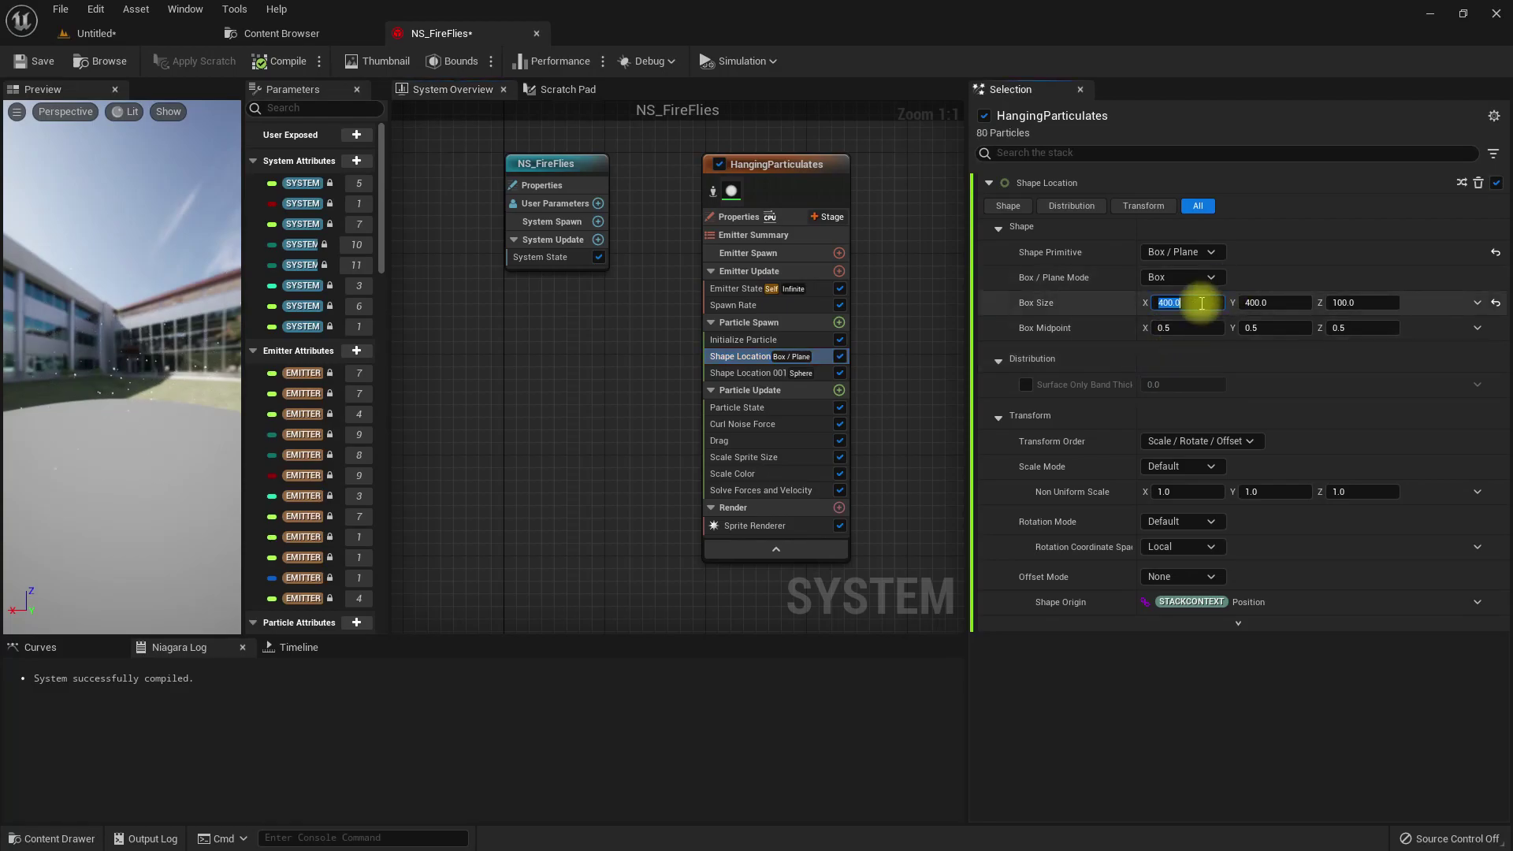
text(1000)
key(Tab)
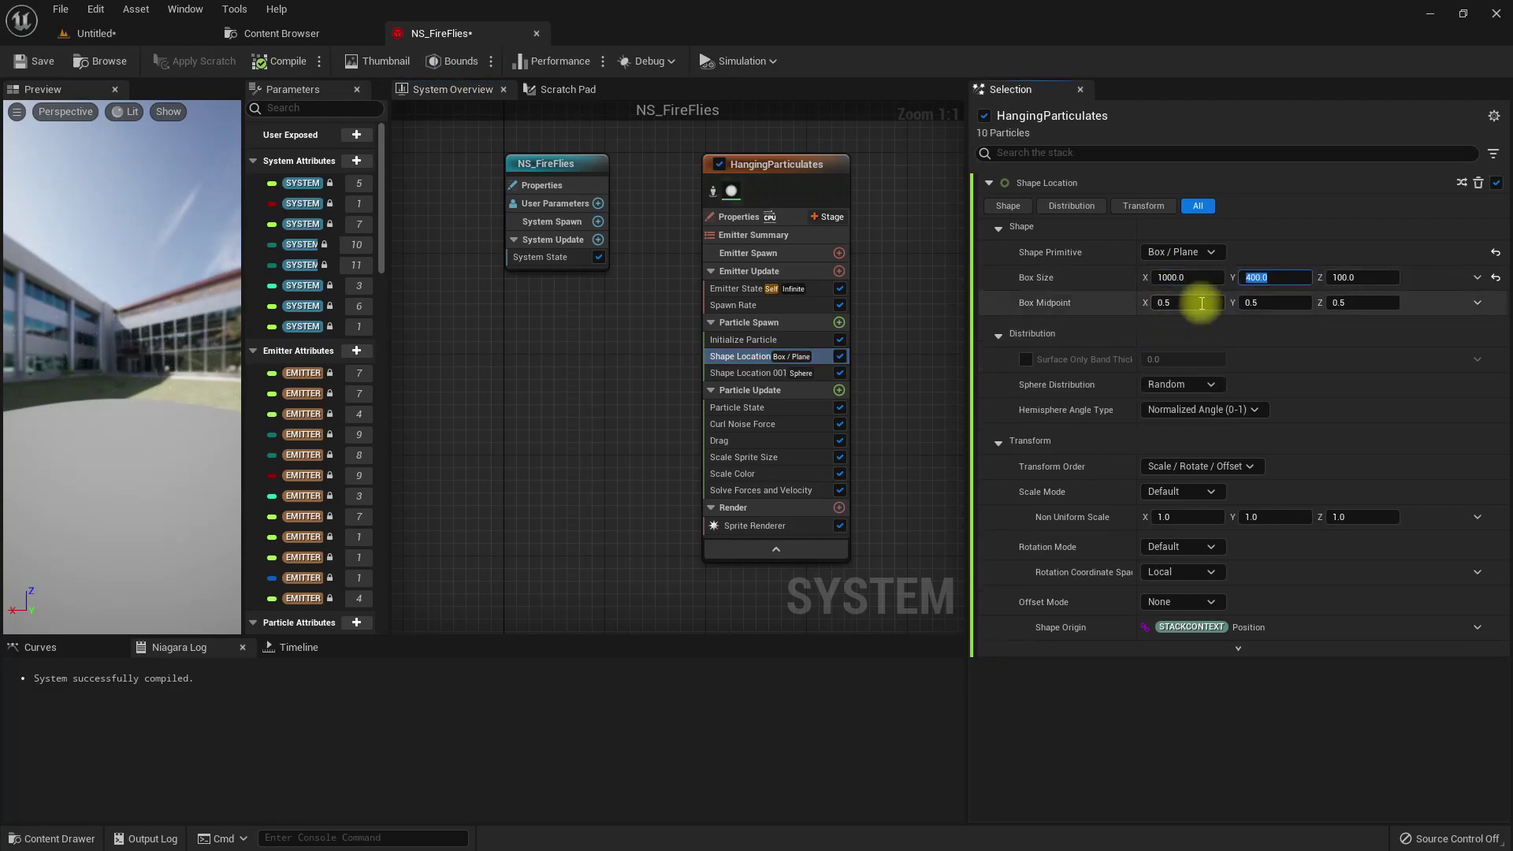
text(1000)
key(Tab)
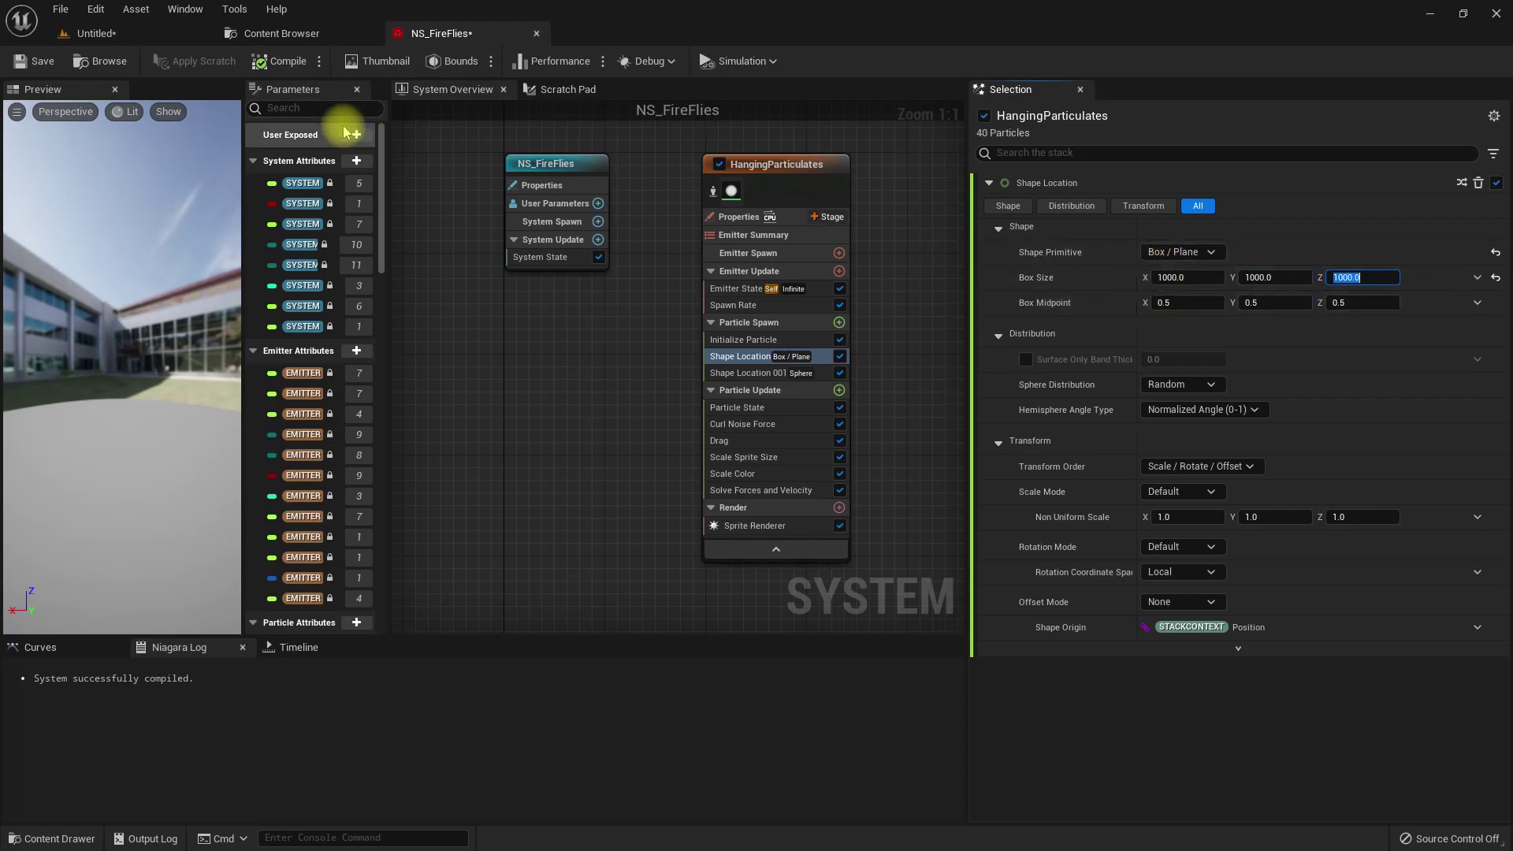
Check the wider firefly spread in the Untitled level and return to the system editor
click(295, 30)
click(135, 33)
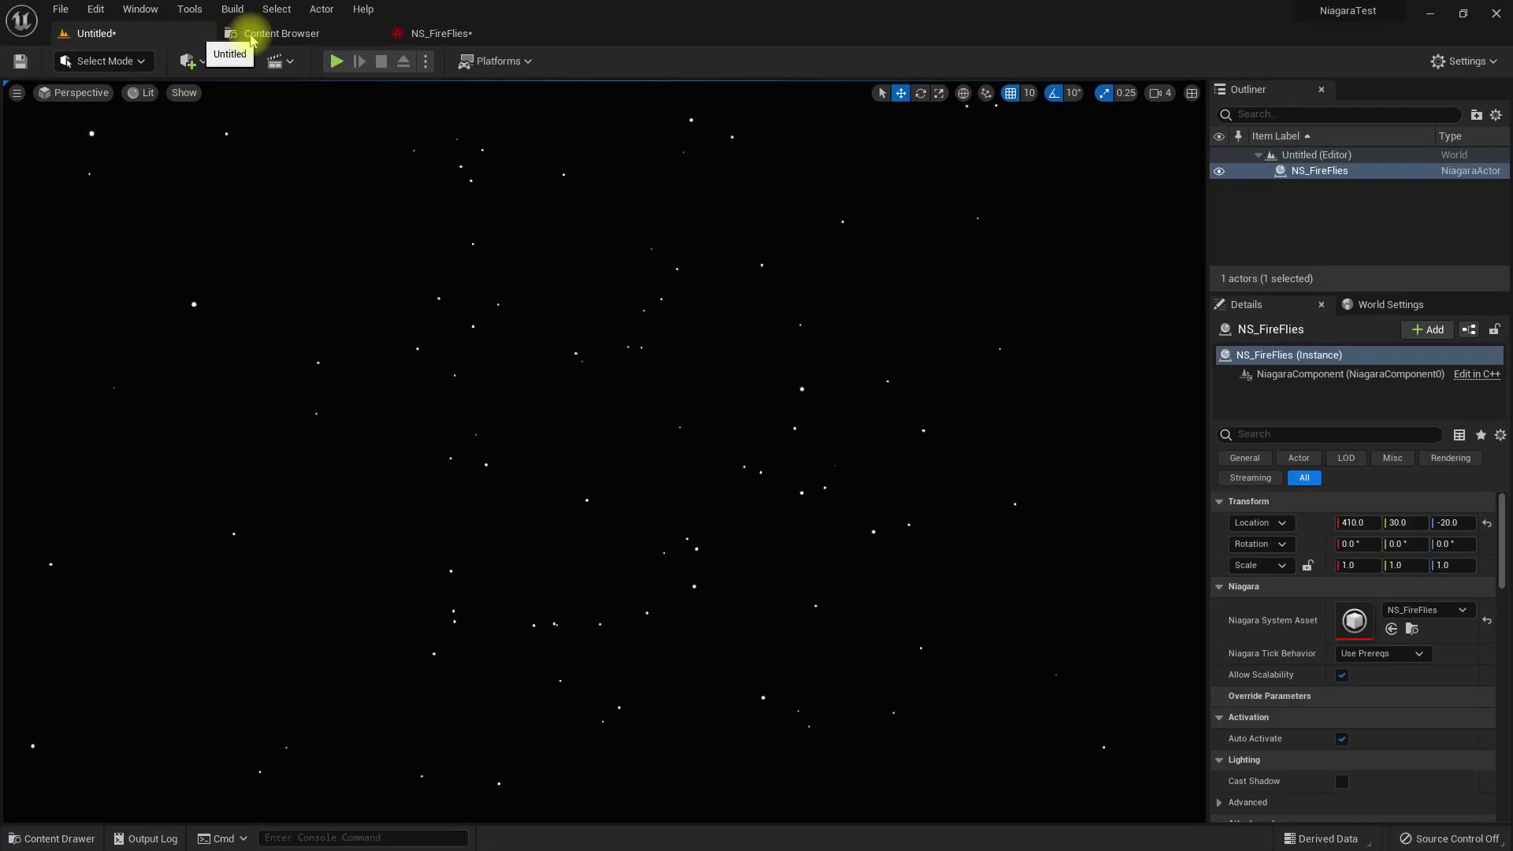
click(430, 42)
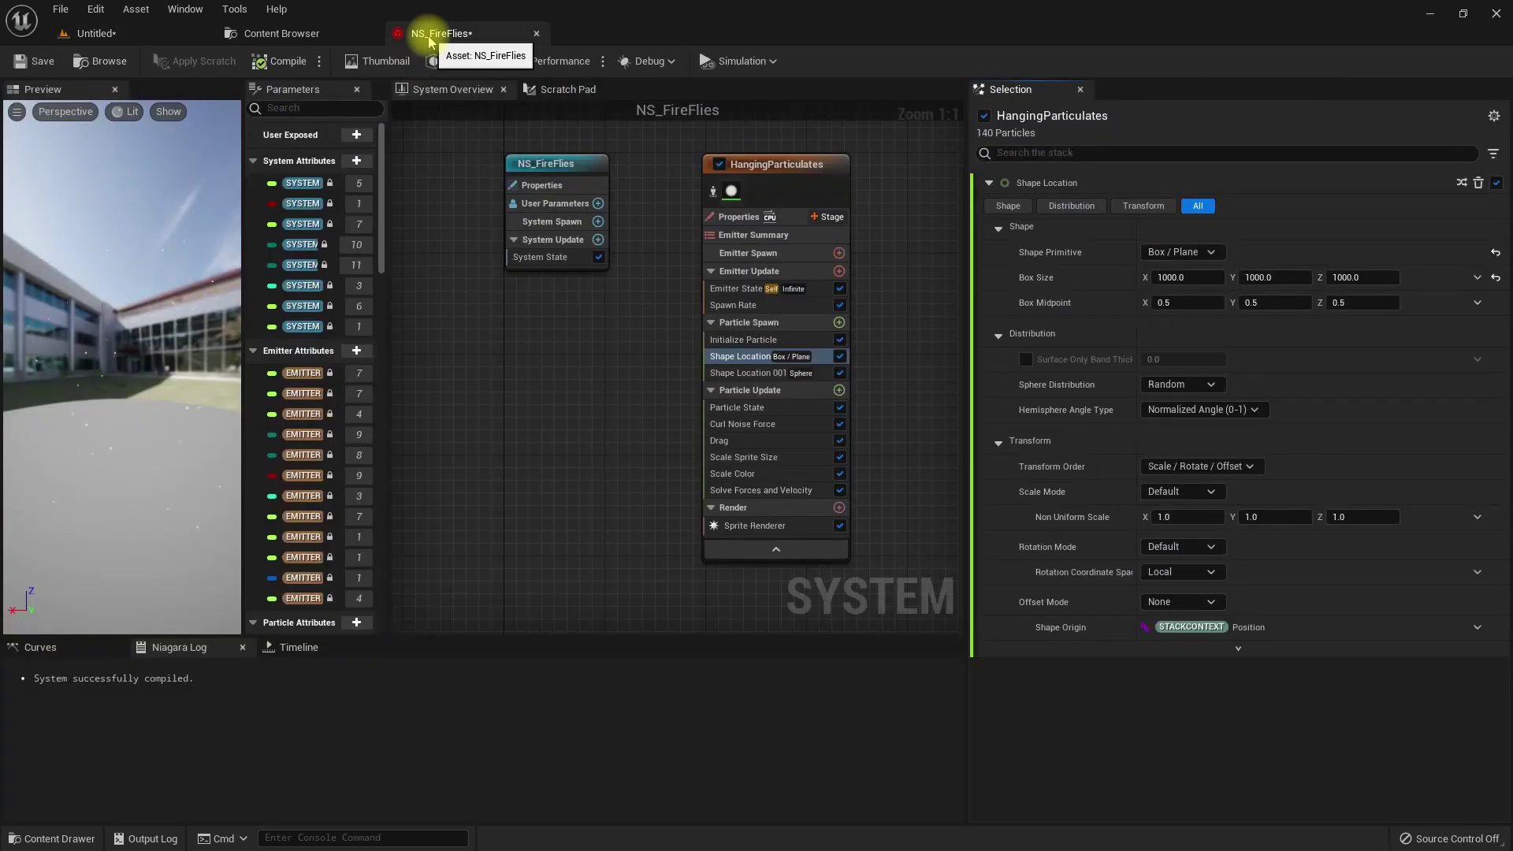
In Scale Color, reset Scale Alpha and switch it to the Sine function
right_drag(649, 457, 530, 335)
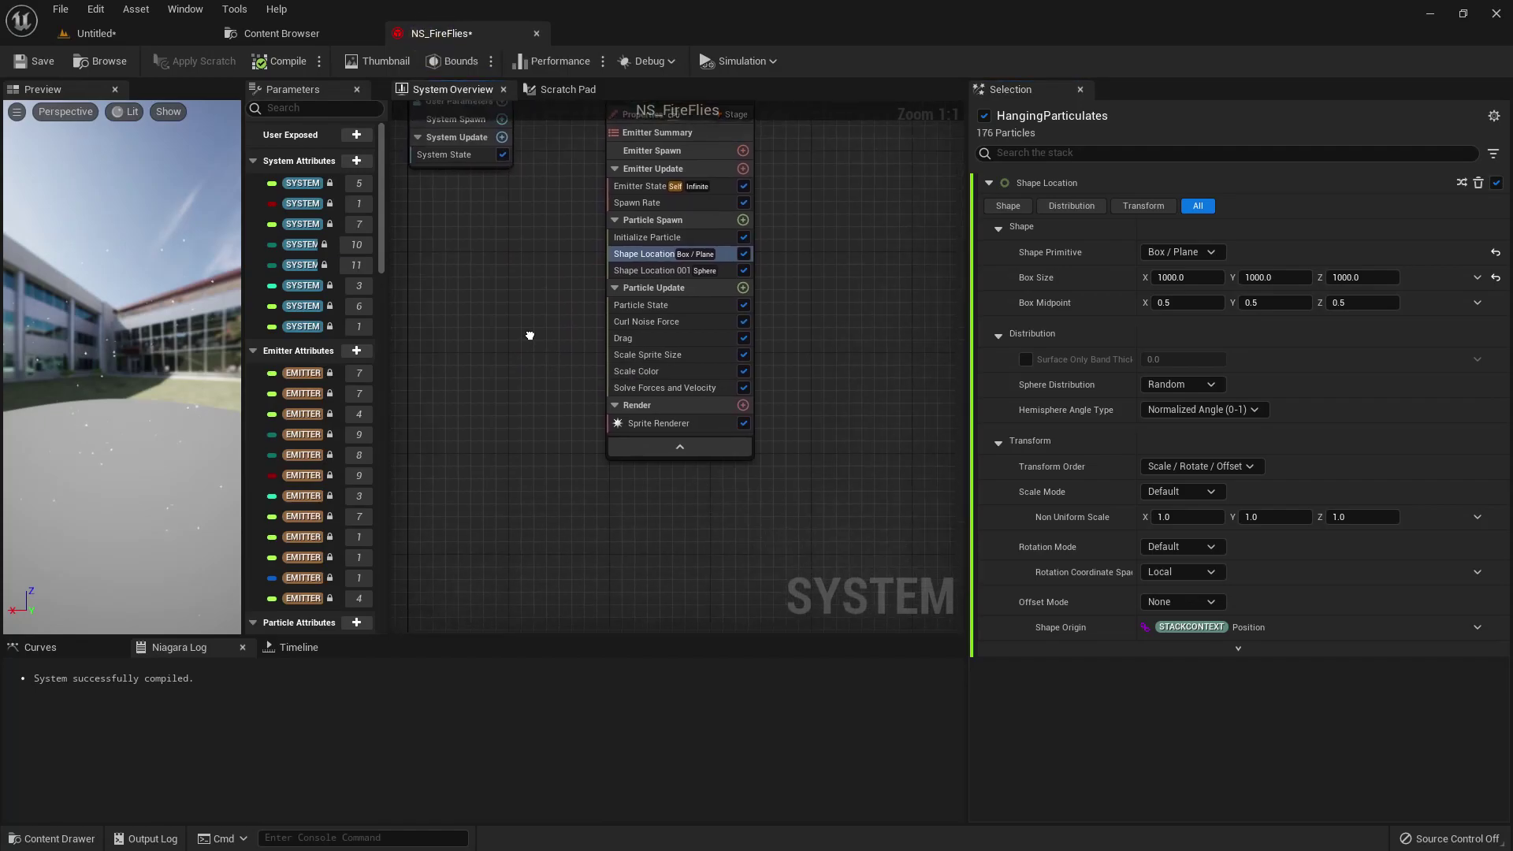
click(638, 373)
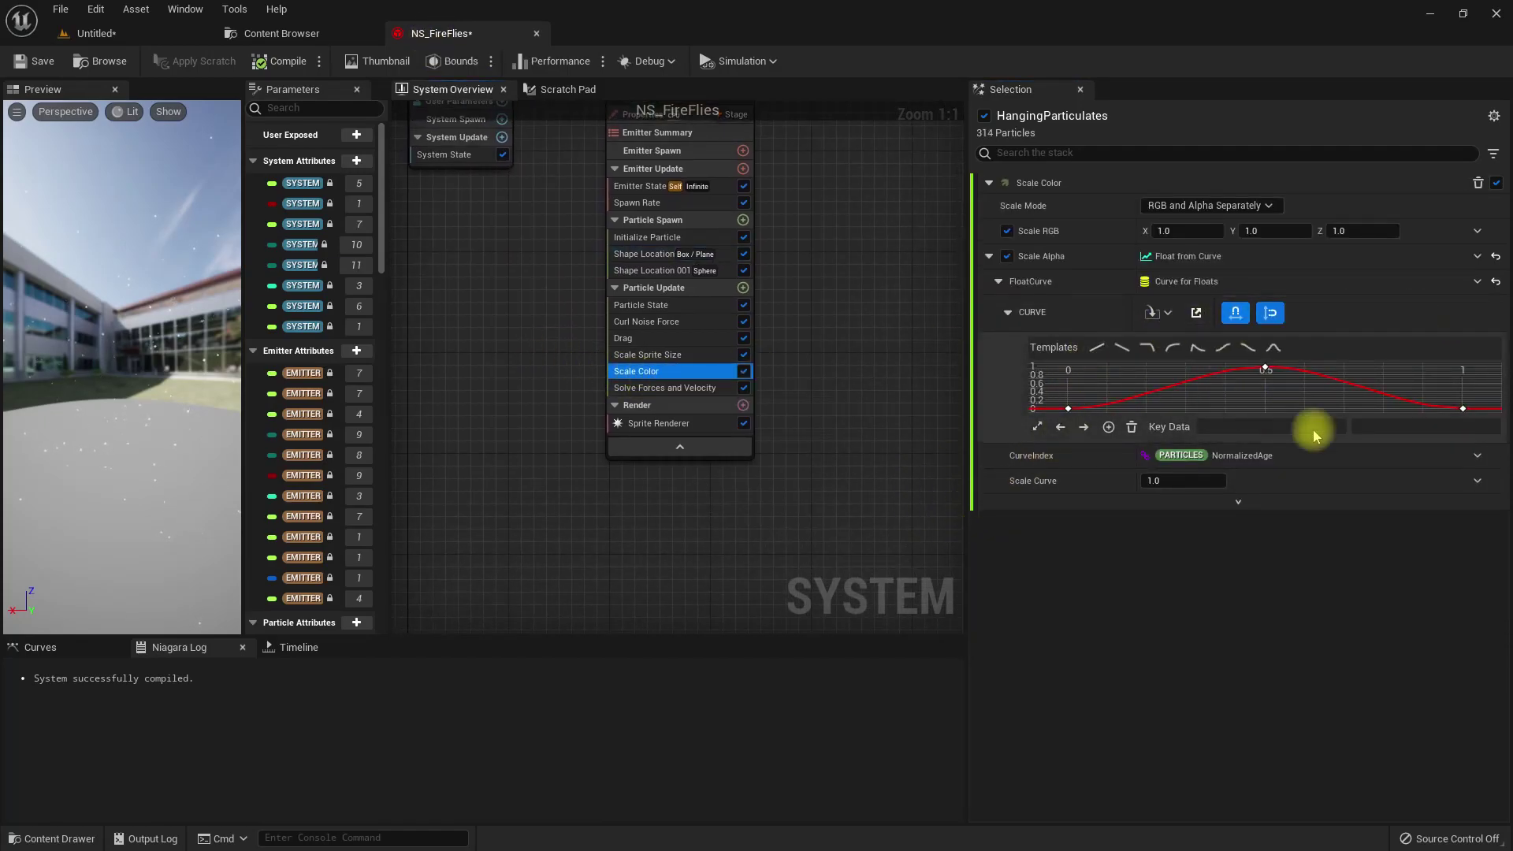
click(1497, 260)
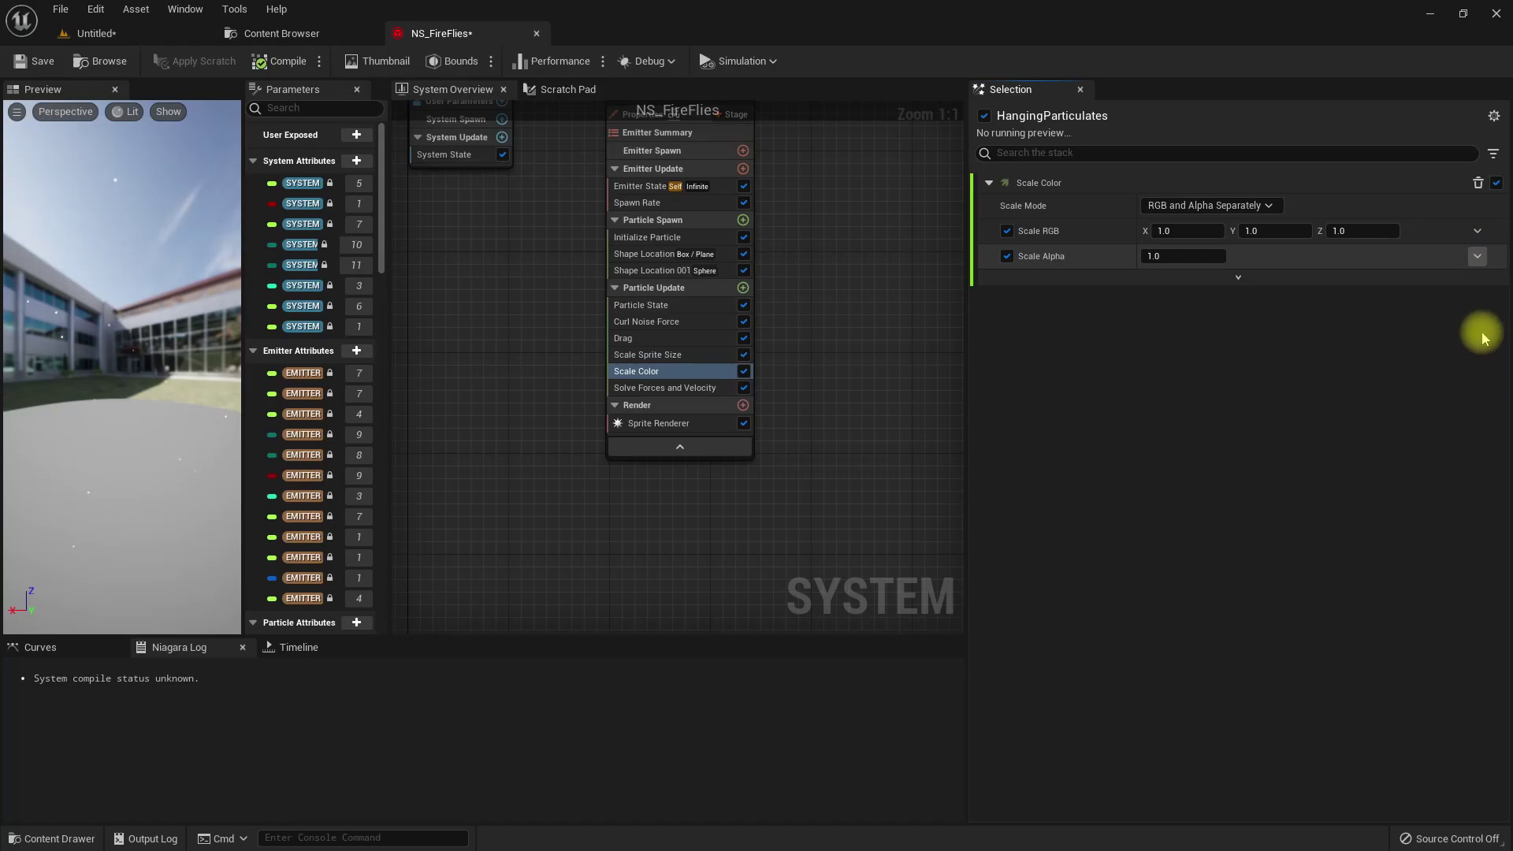
click(1478, 256)
text(sine)
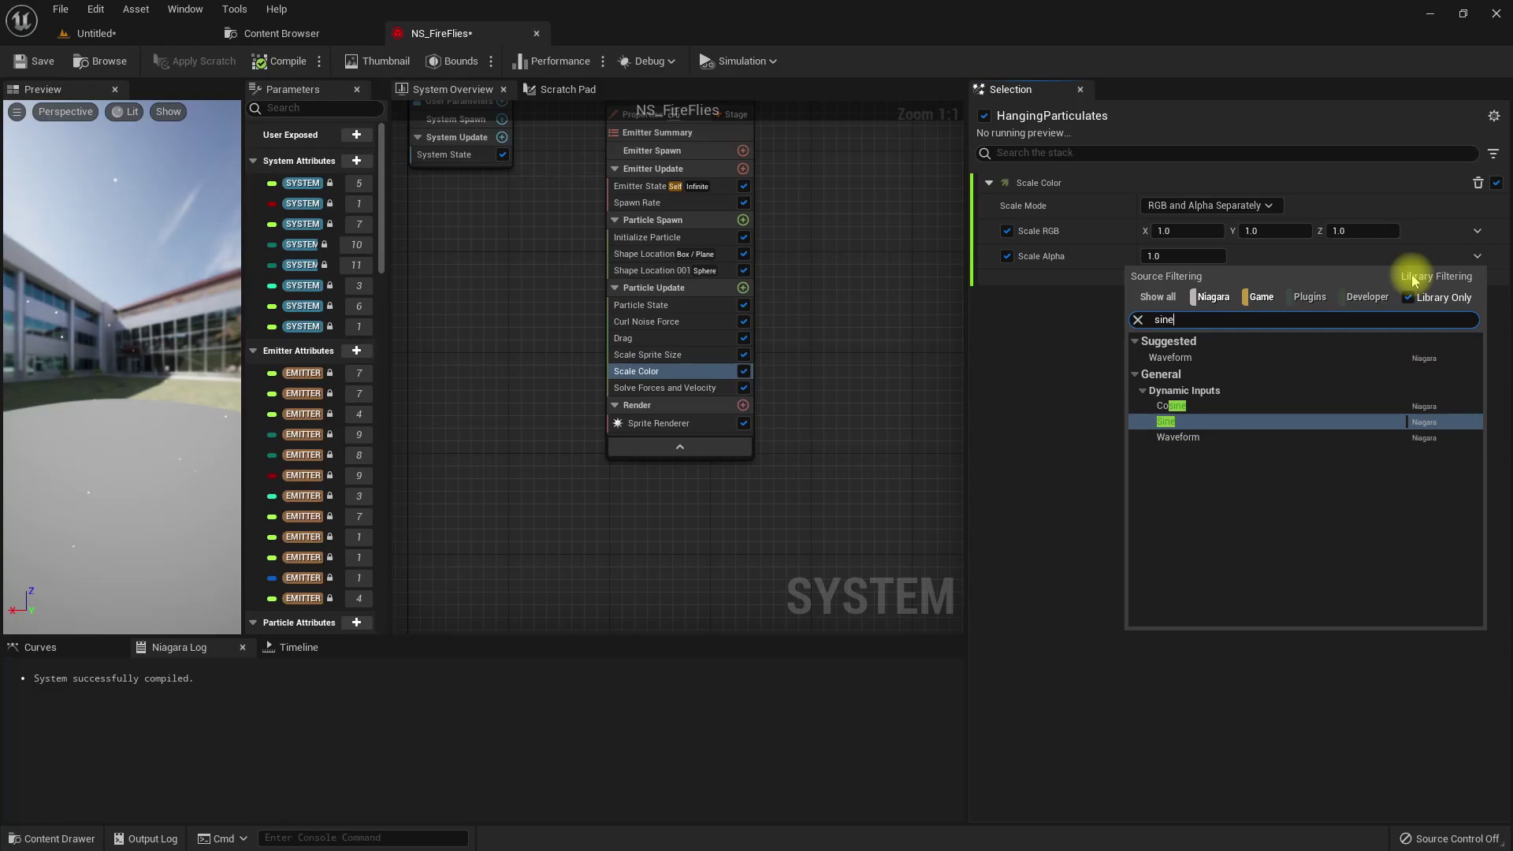
key(Return)
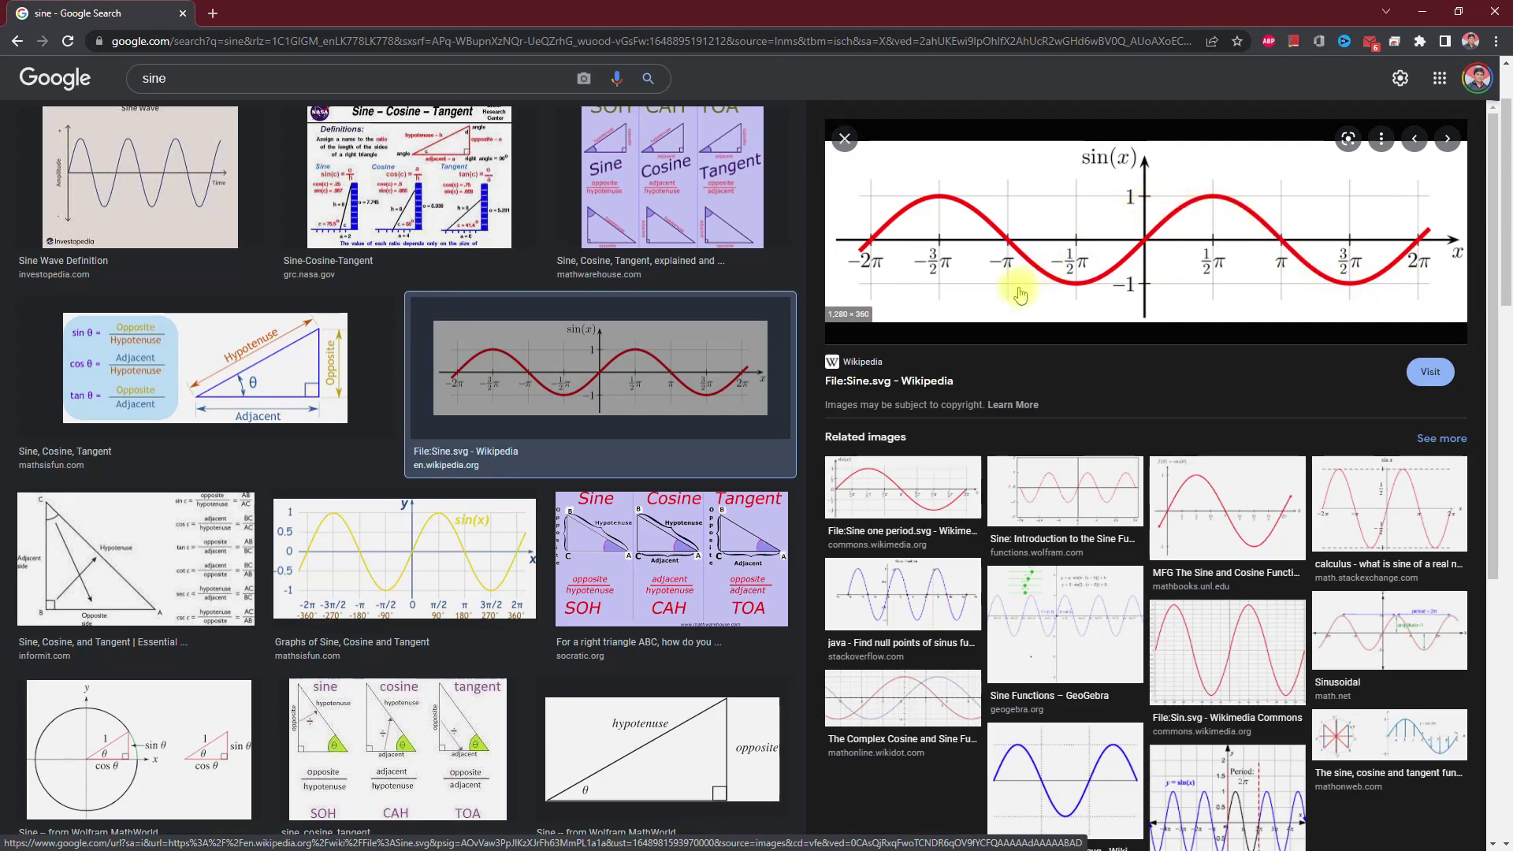
Return to Unreal, widen the particle preview, glance at the level, and reopen NS_FireFlies
key(alt+Tab)
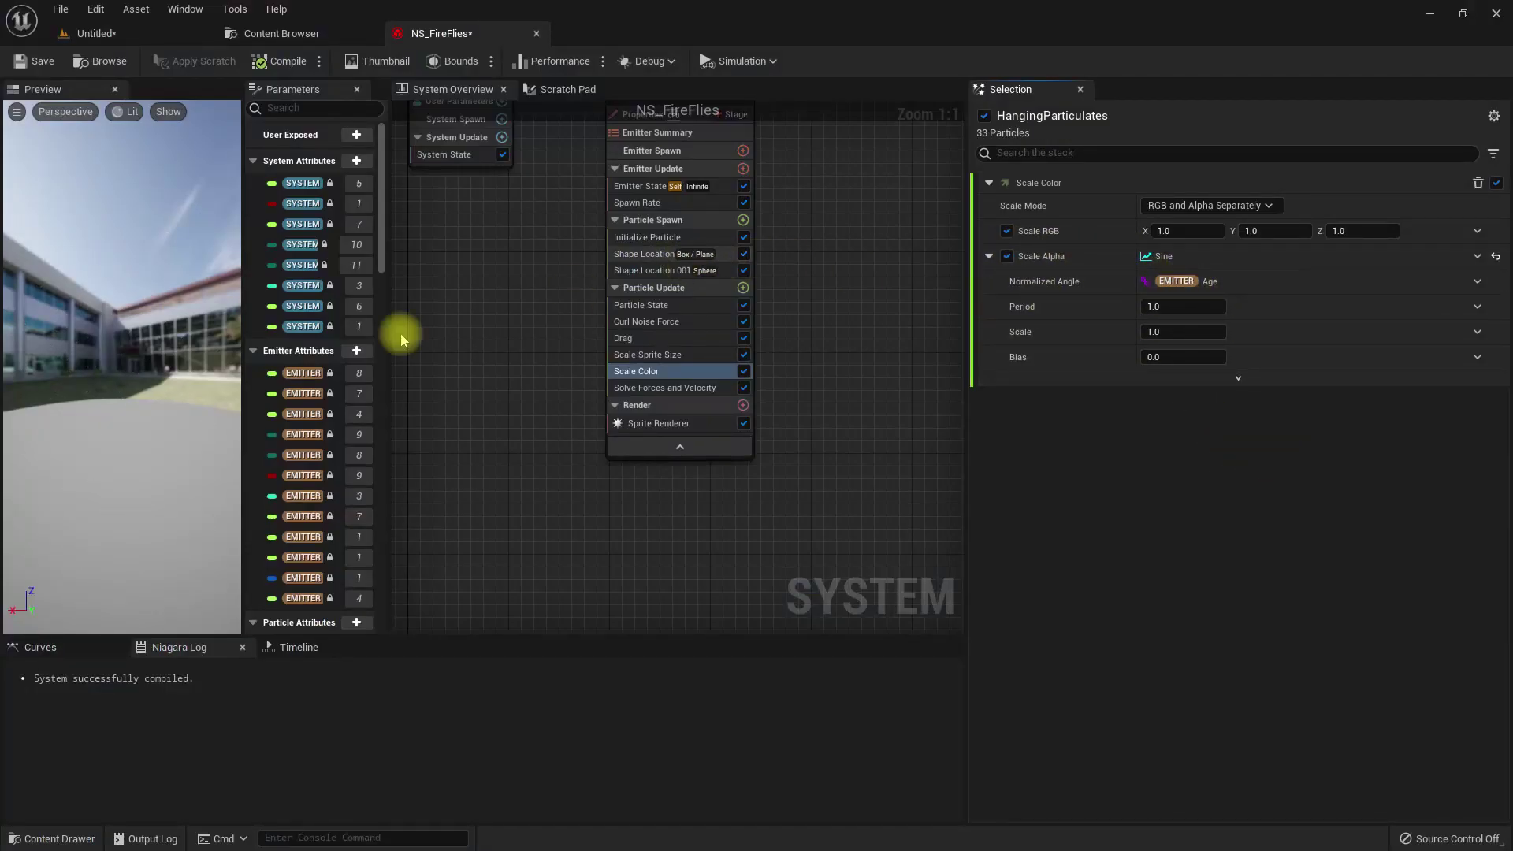
drag(243, 319, 345, 340)
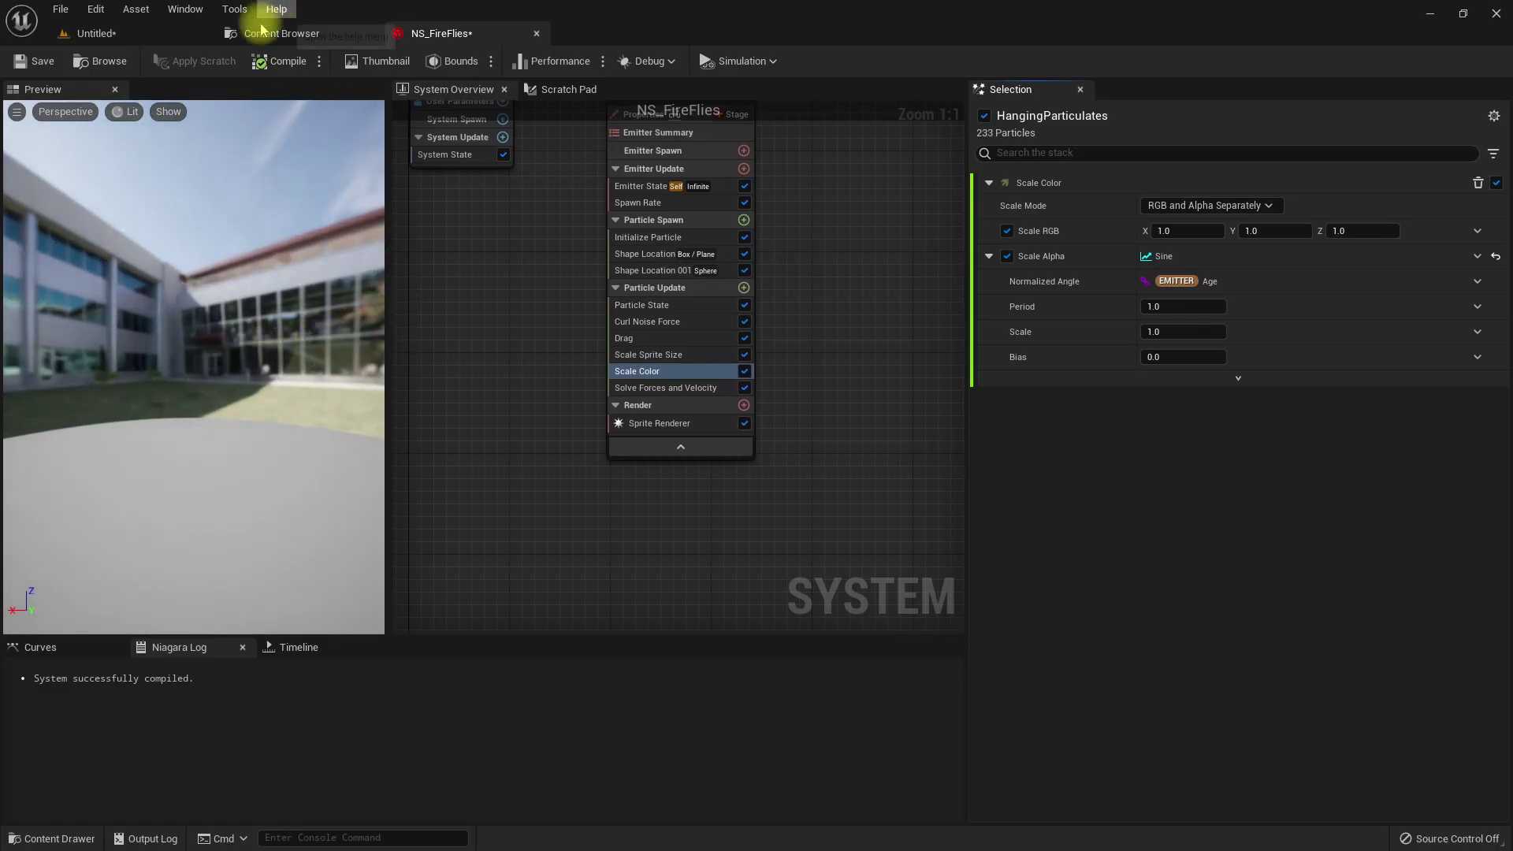
click(157, 36)
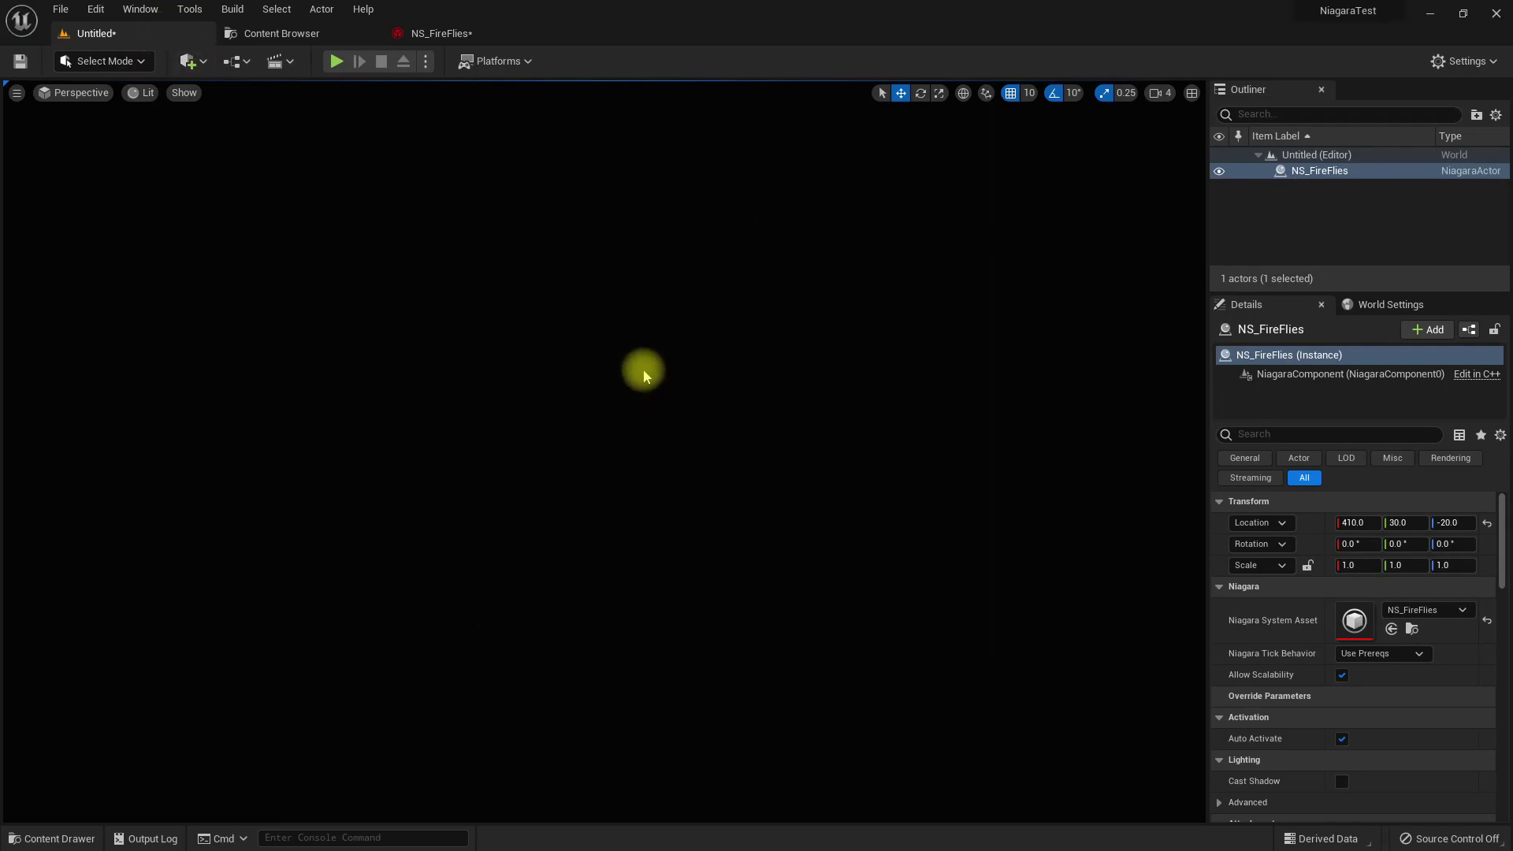
click(423, 35)
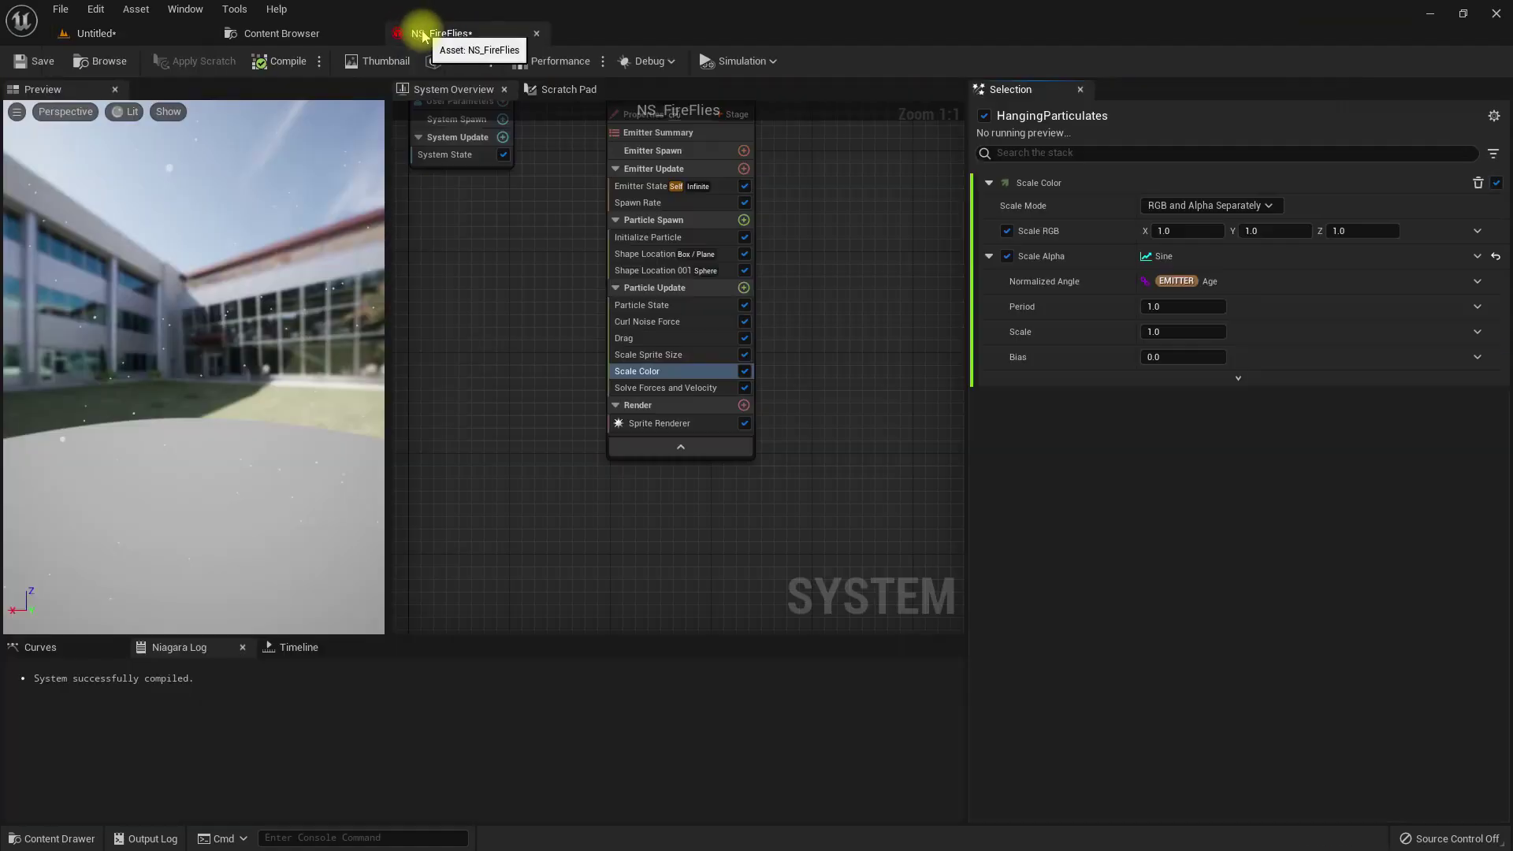
Drive the sine's Normalized Angle with Particles Age and view the fireflies in the level
click(1476, 283)
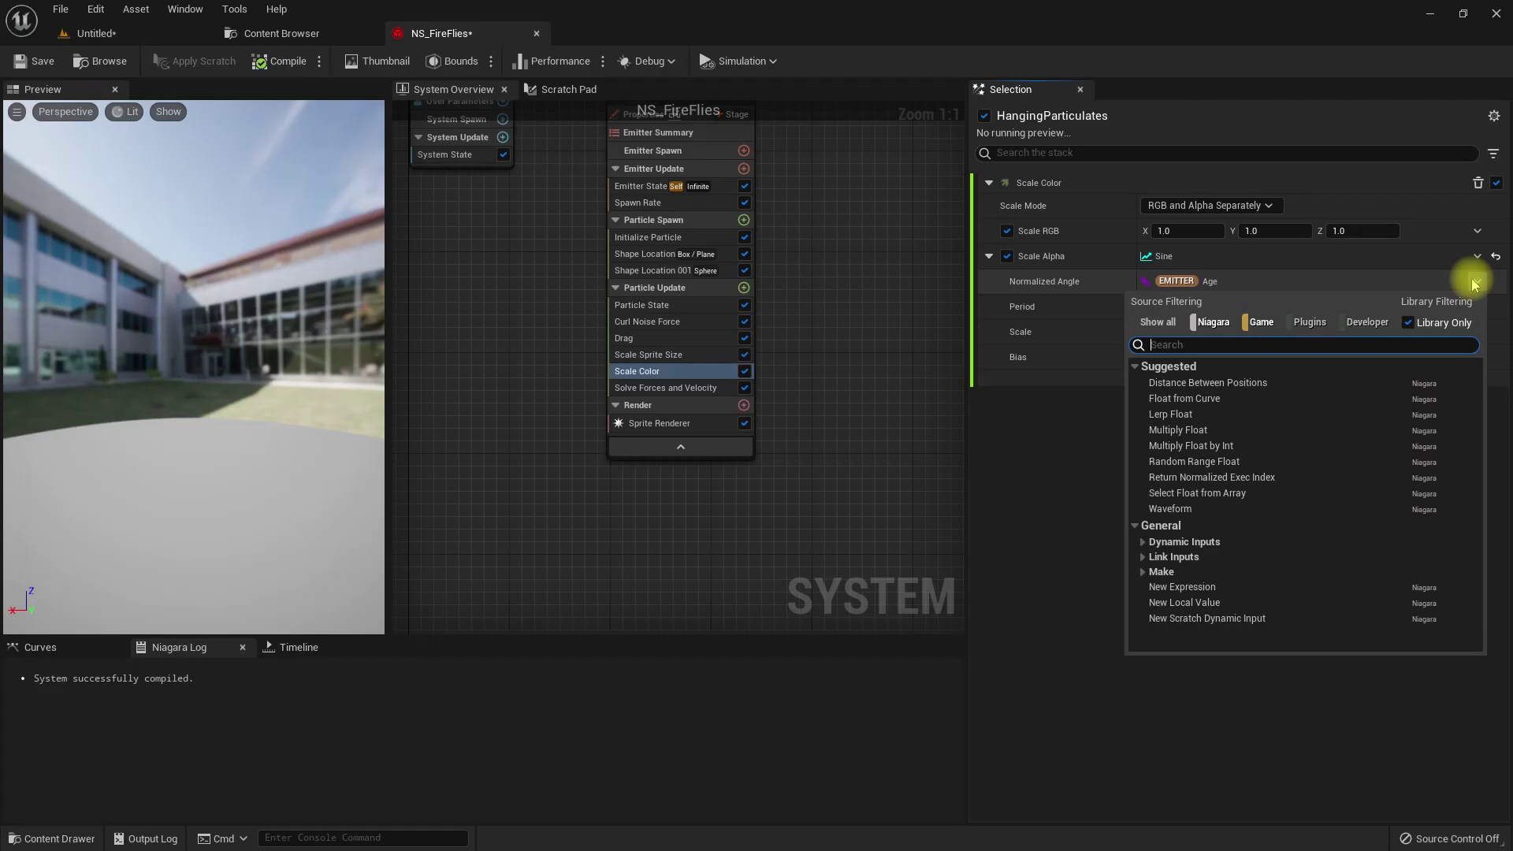
text(particl)
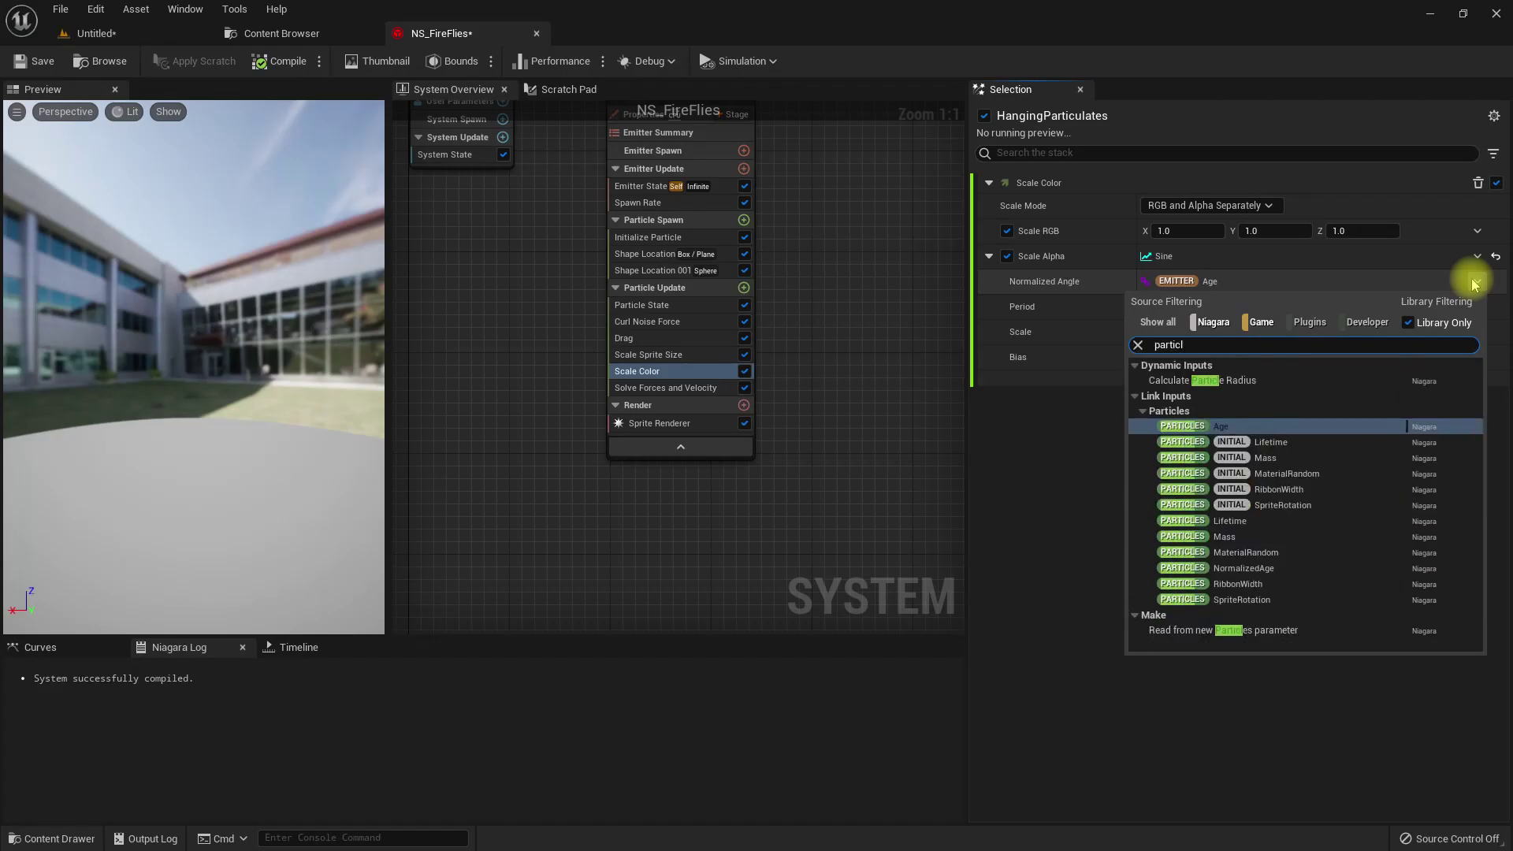
key(Return)
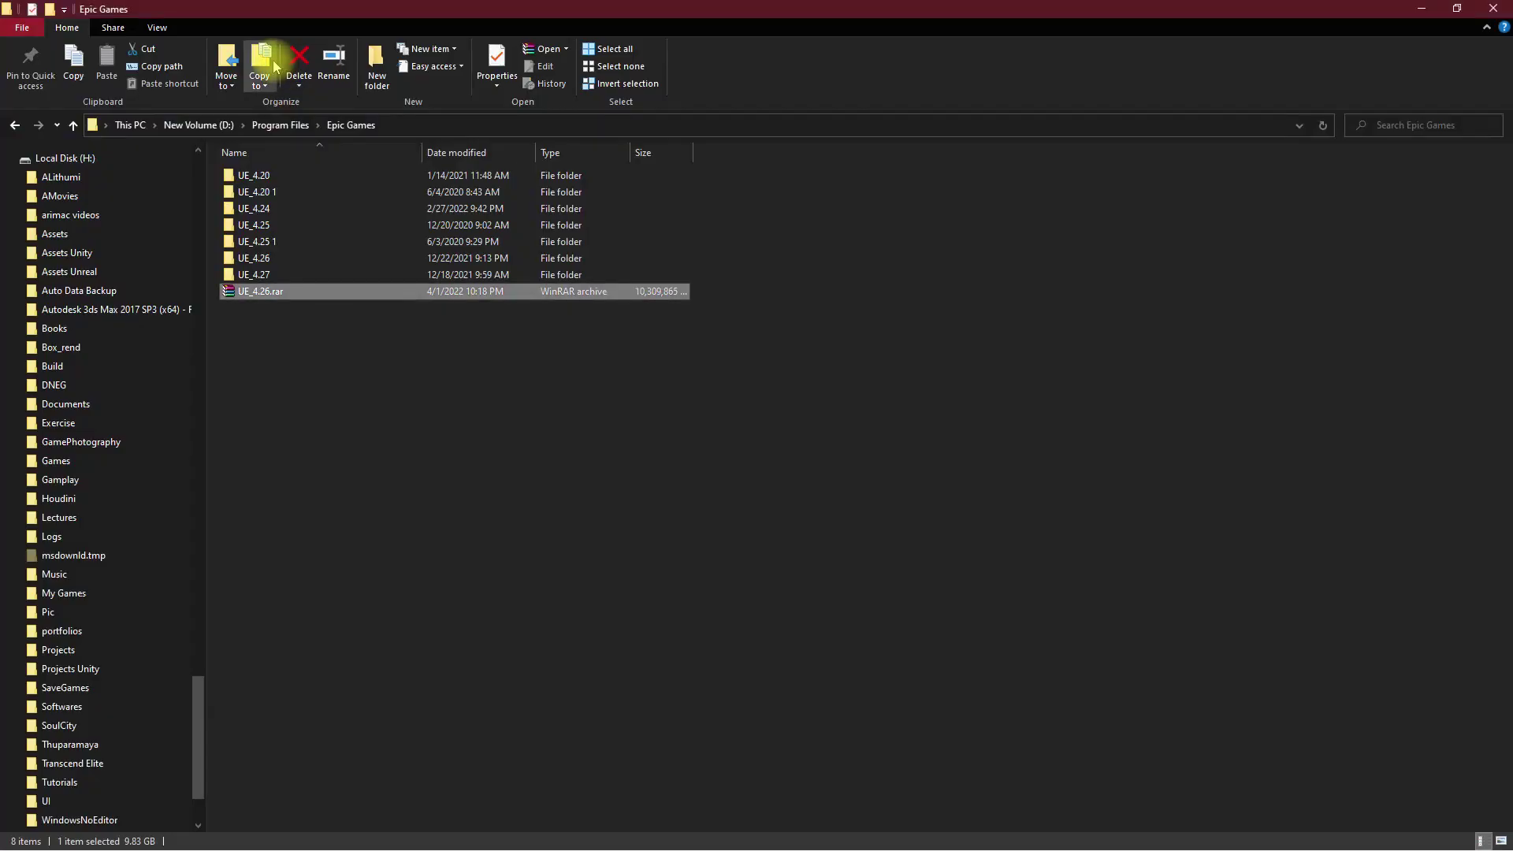
click(274, 66)
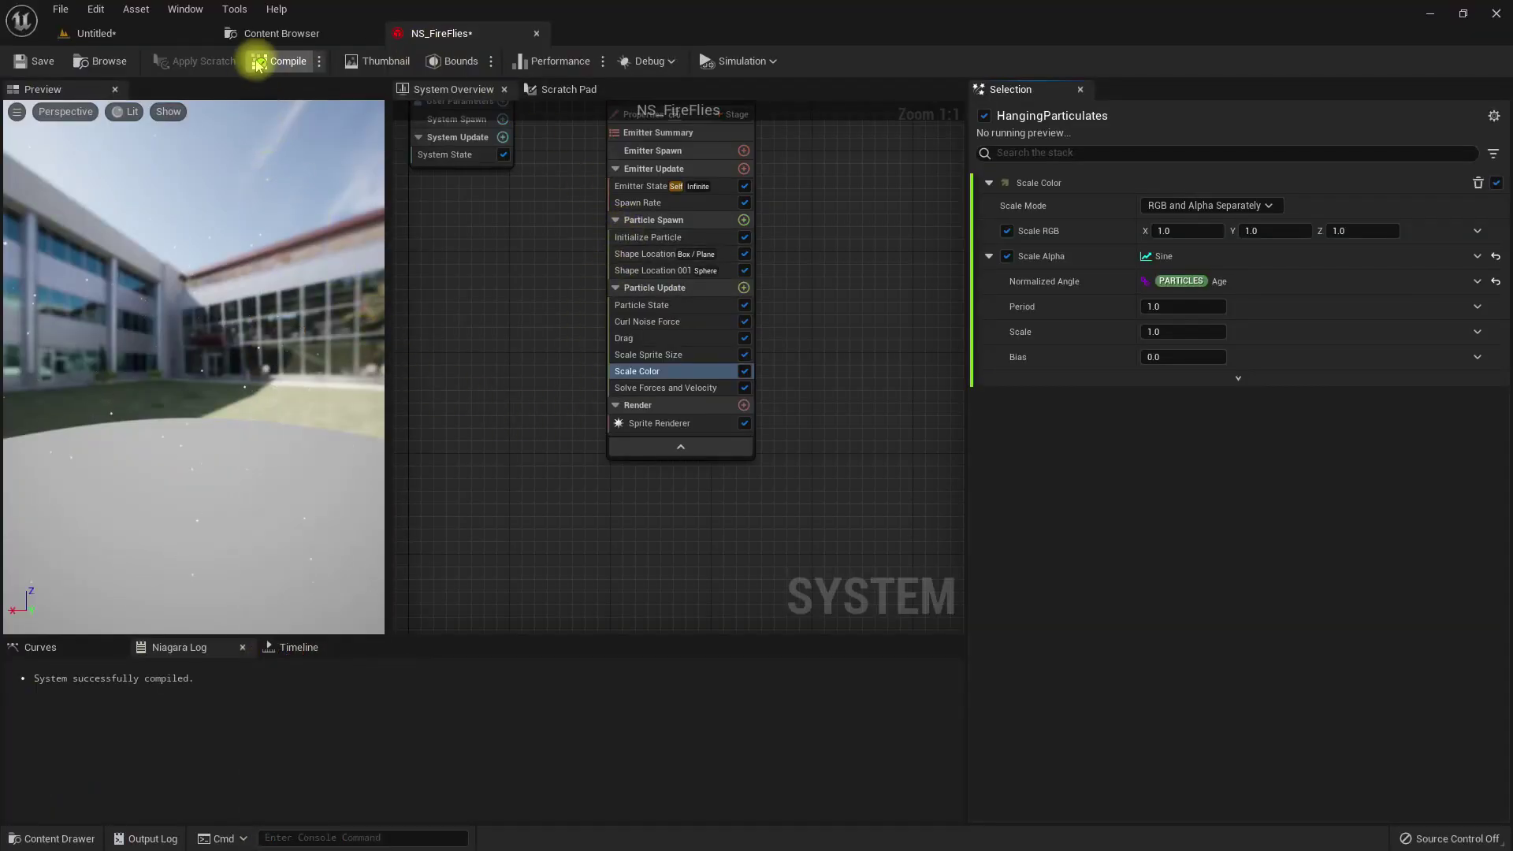
click(175, 34)
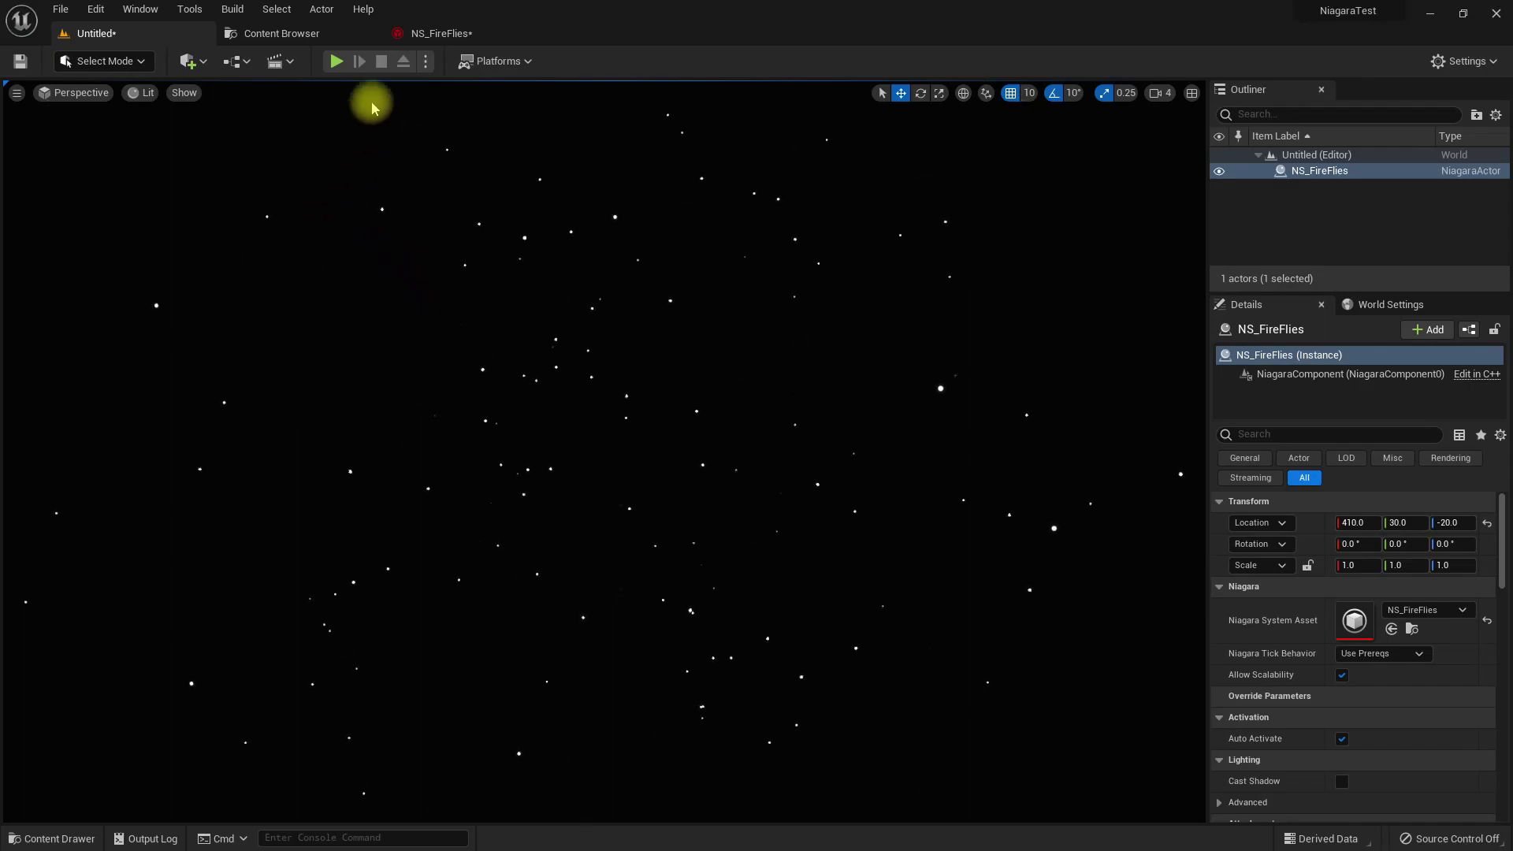
Set the Curl Noise Force strength to 20 and preview the result in the level
click(406, 33)
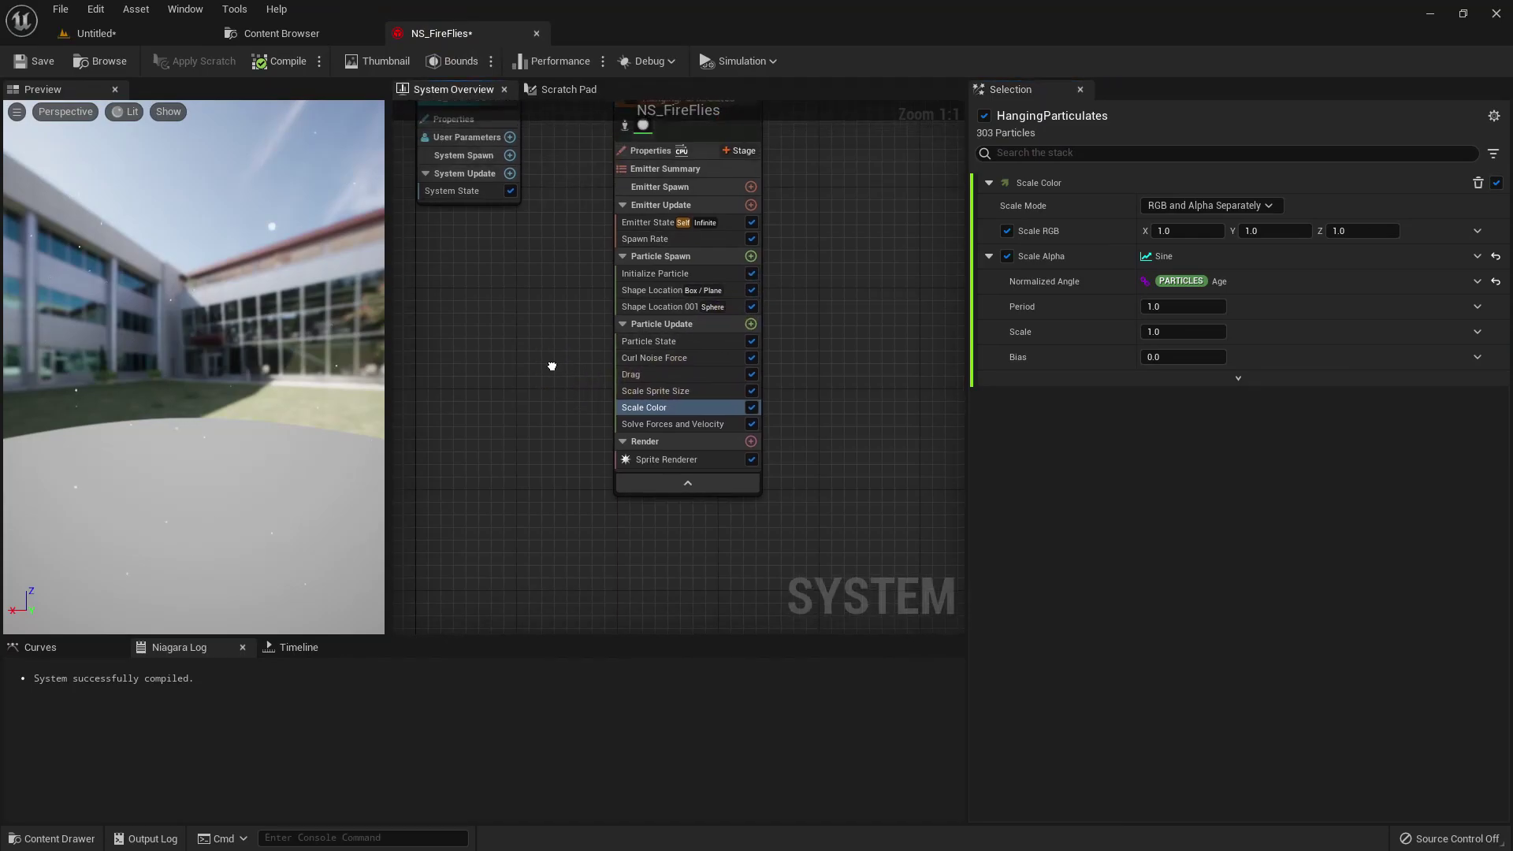
click(660, 361)
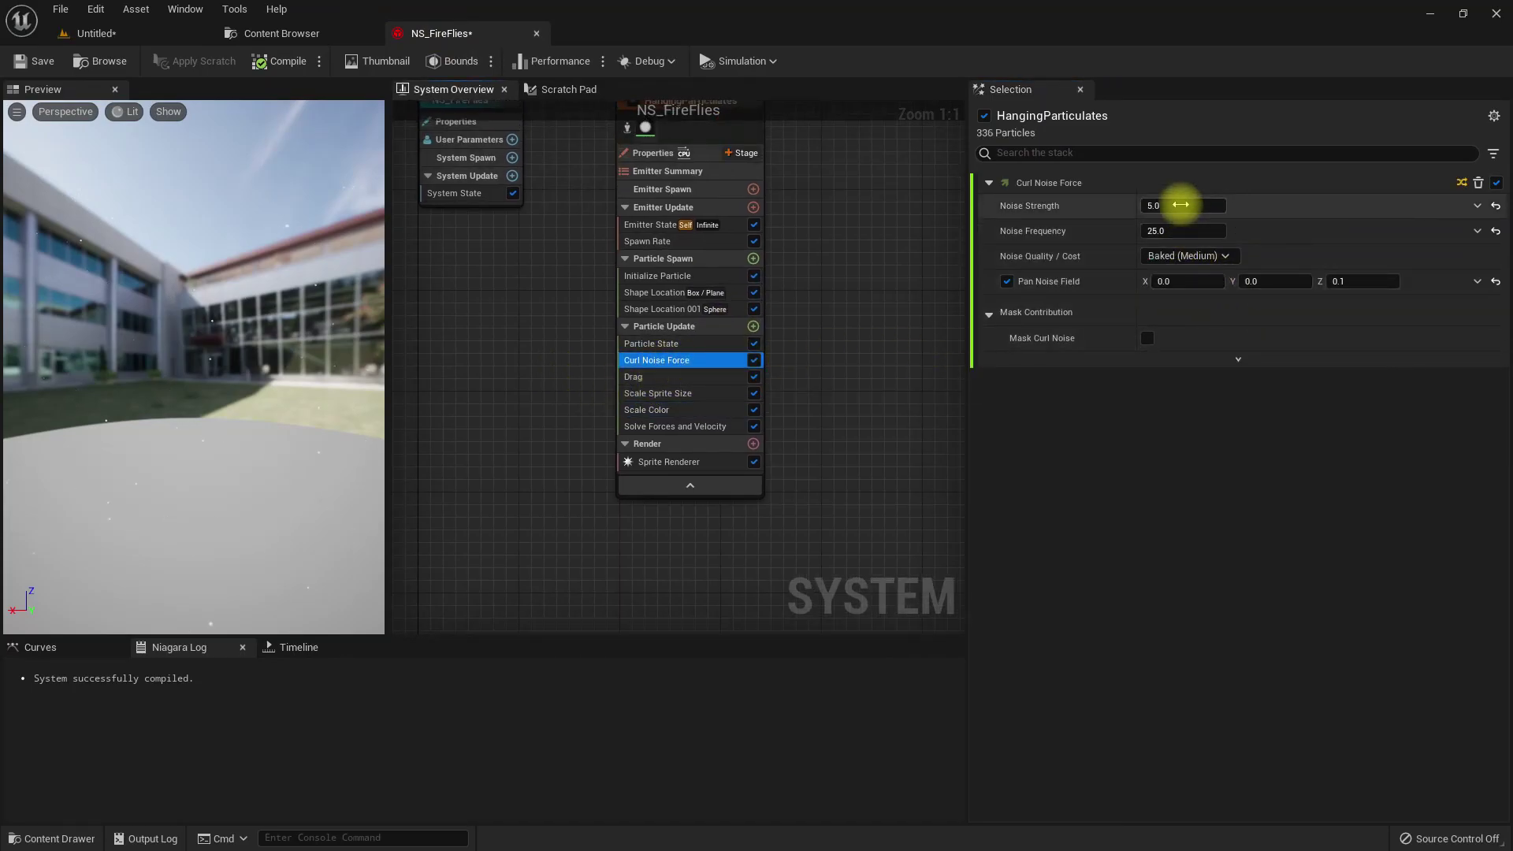
click(1181, 206)
text(20)
key(Return)
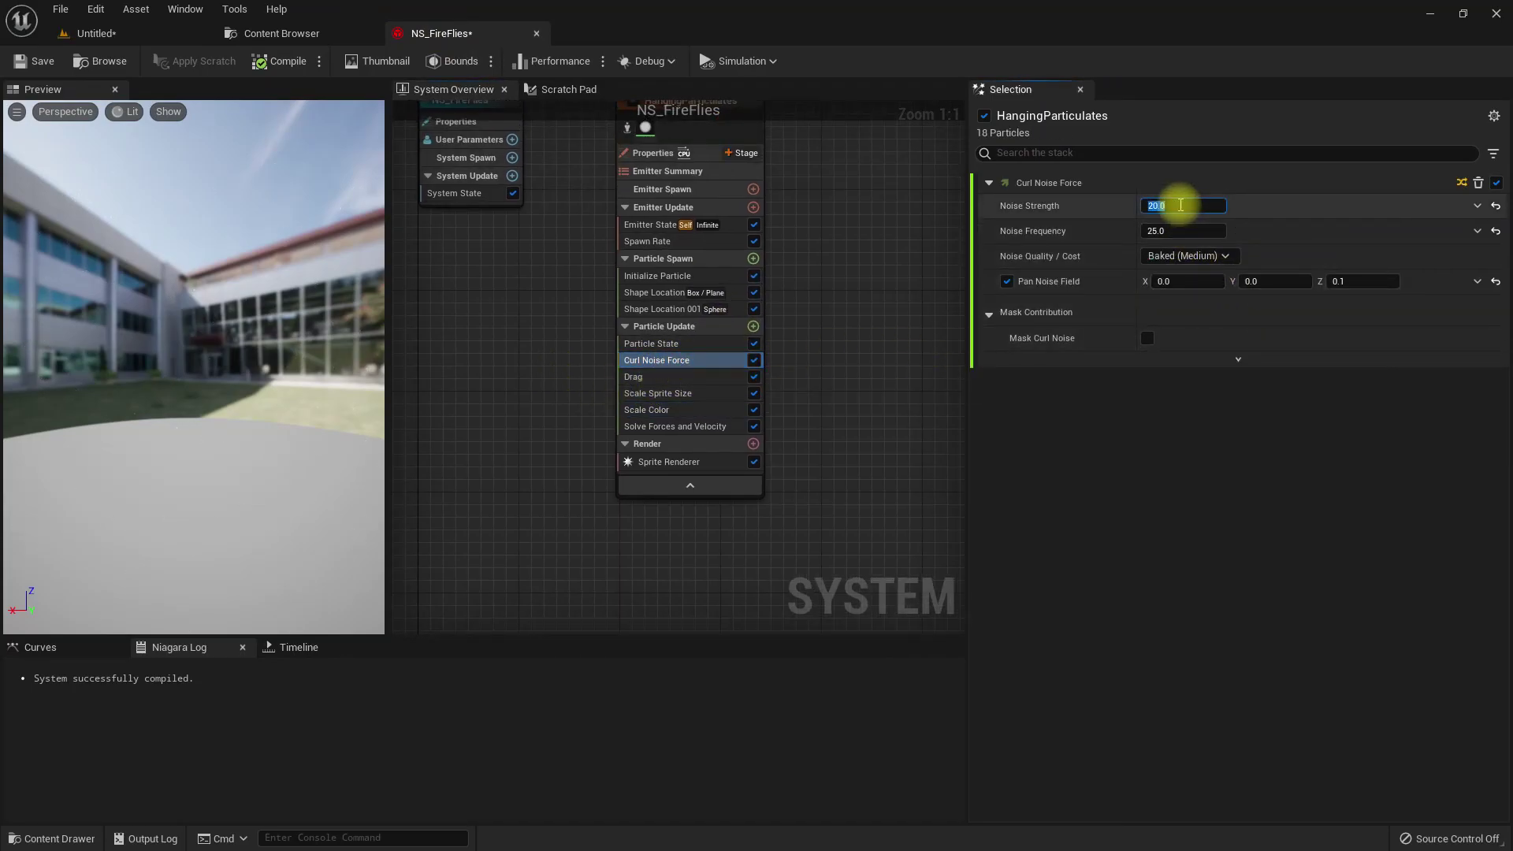
click(118, 35)
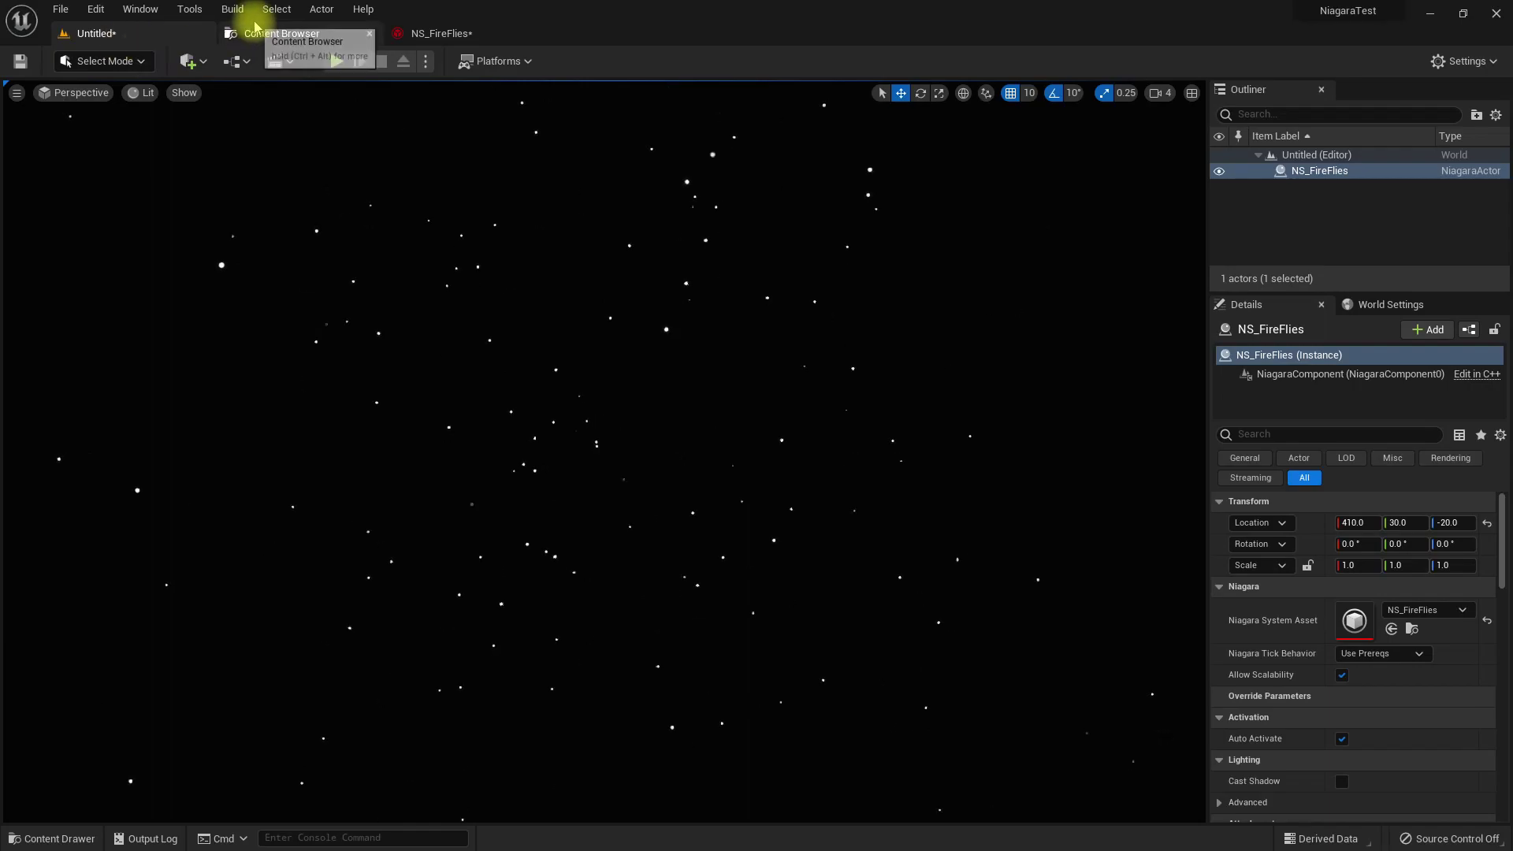
click(437, 34)
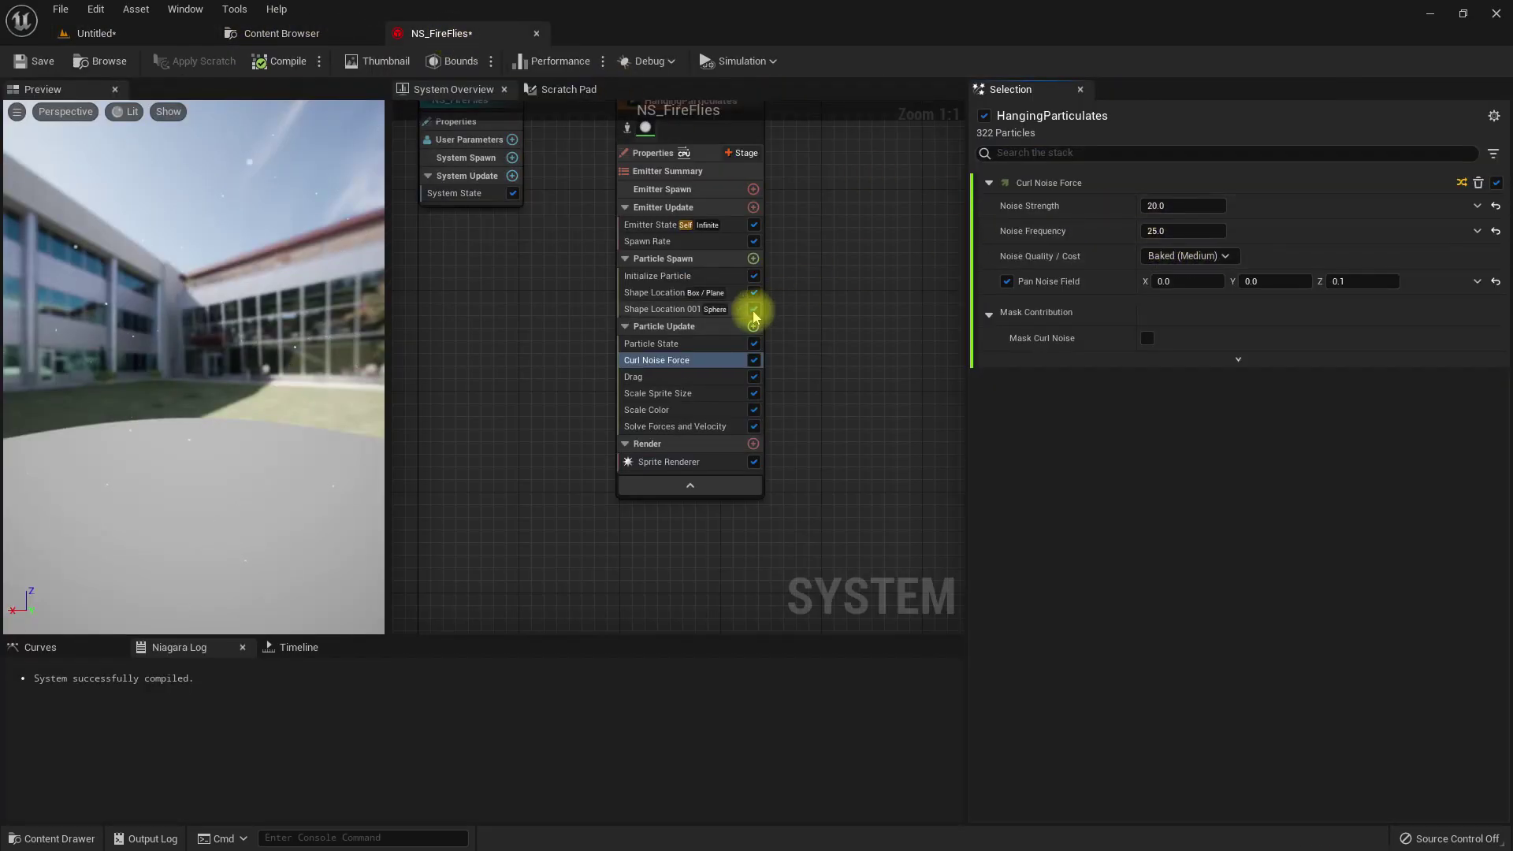
Set the Shape Location Box Size X, Y and Z to 2000
click(660, 292)
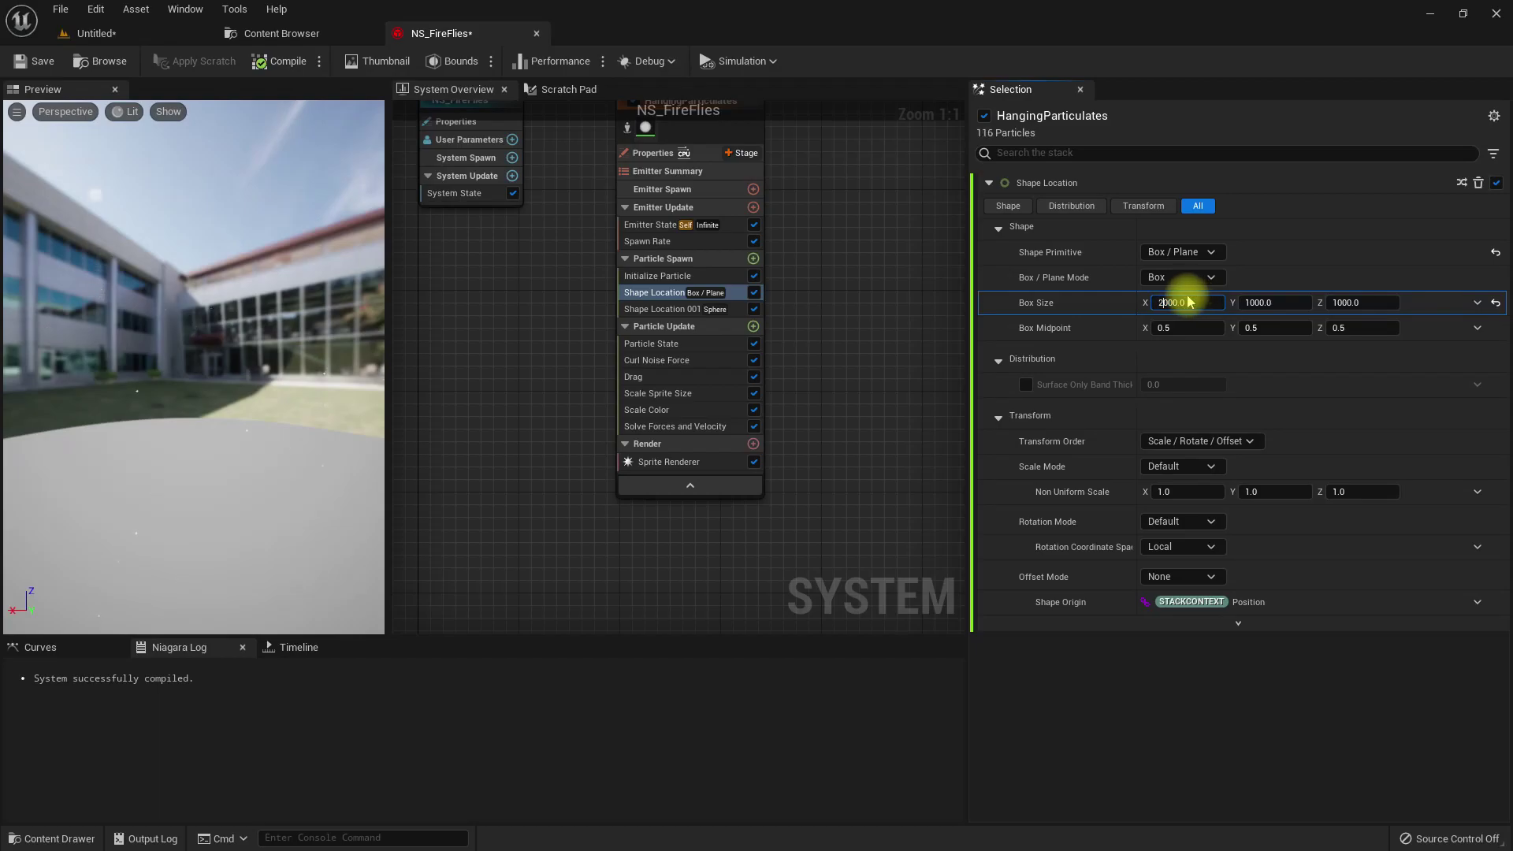
key(Tab)
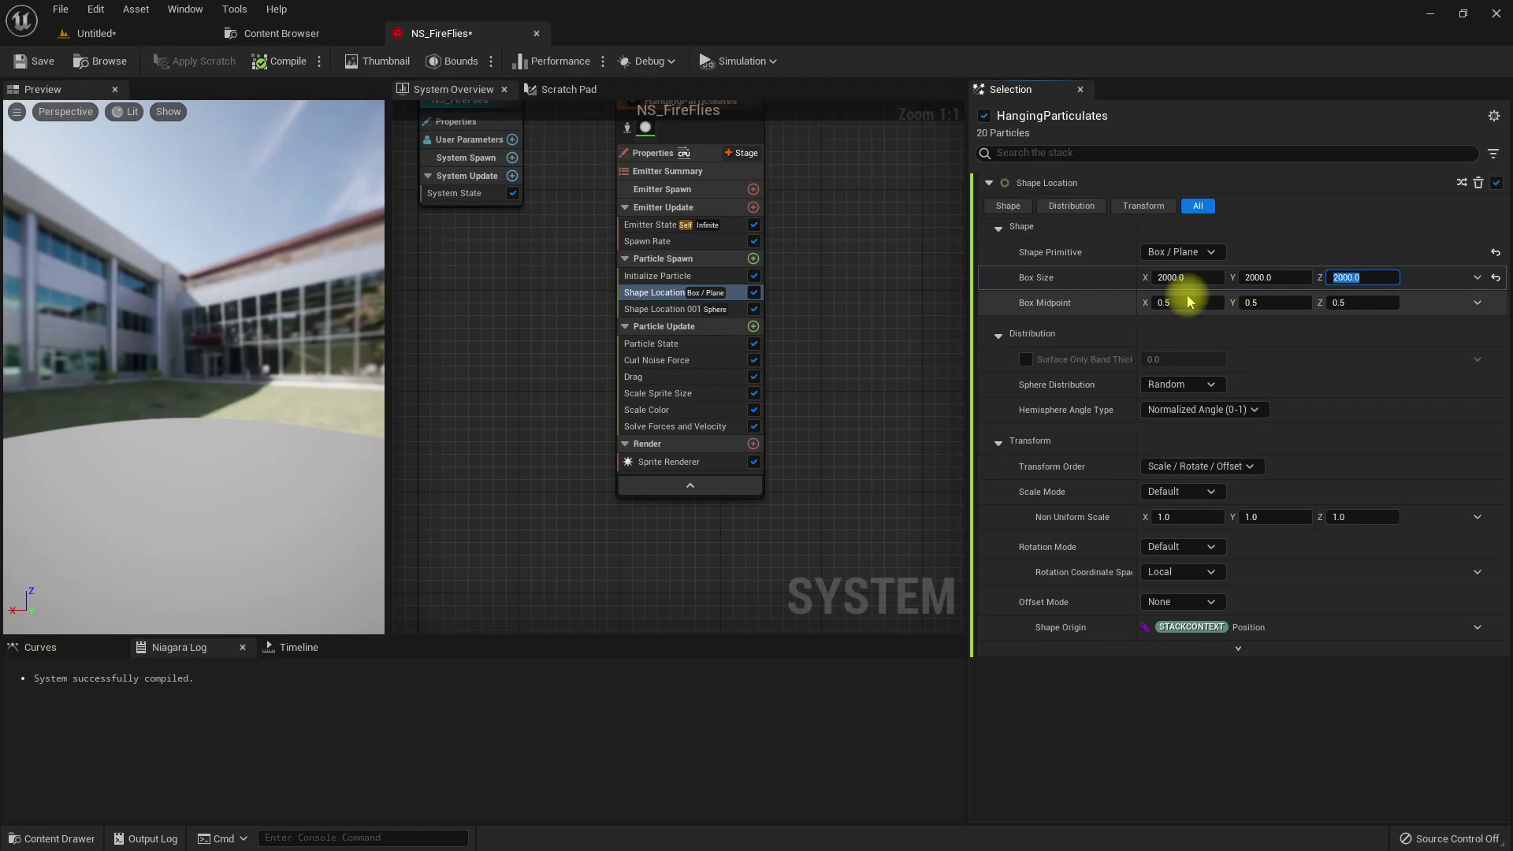
click(652, 410)
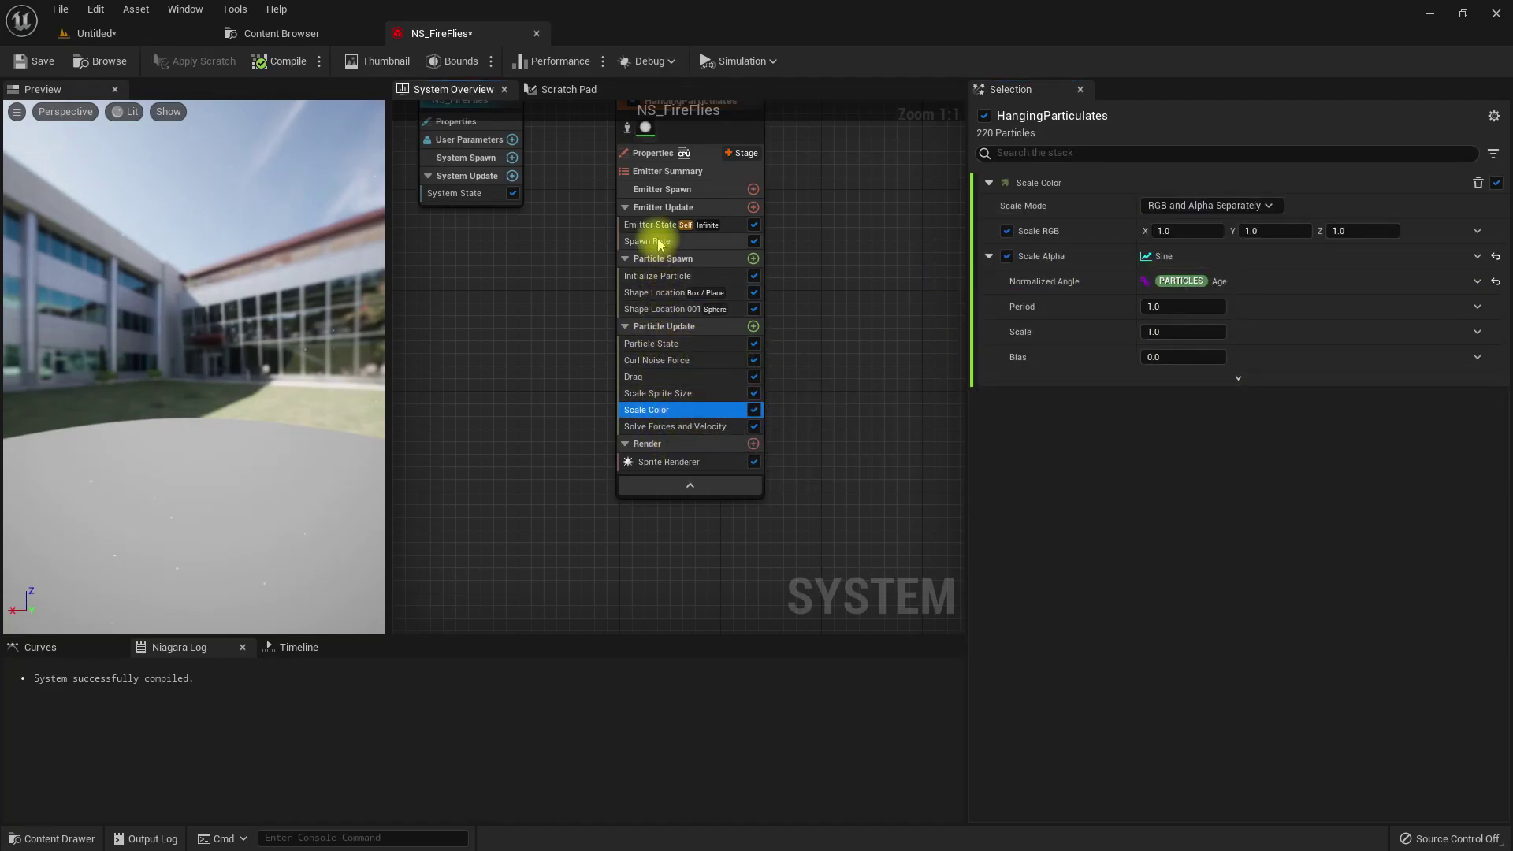
Set the Initialize Particle colour to a saturated gold (R 1.0, G 0.672561, B 0.0)
click(646, 276)
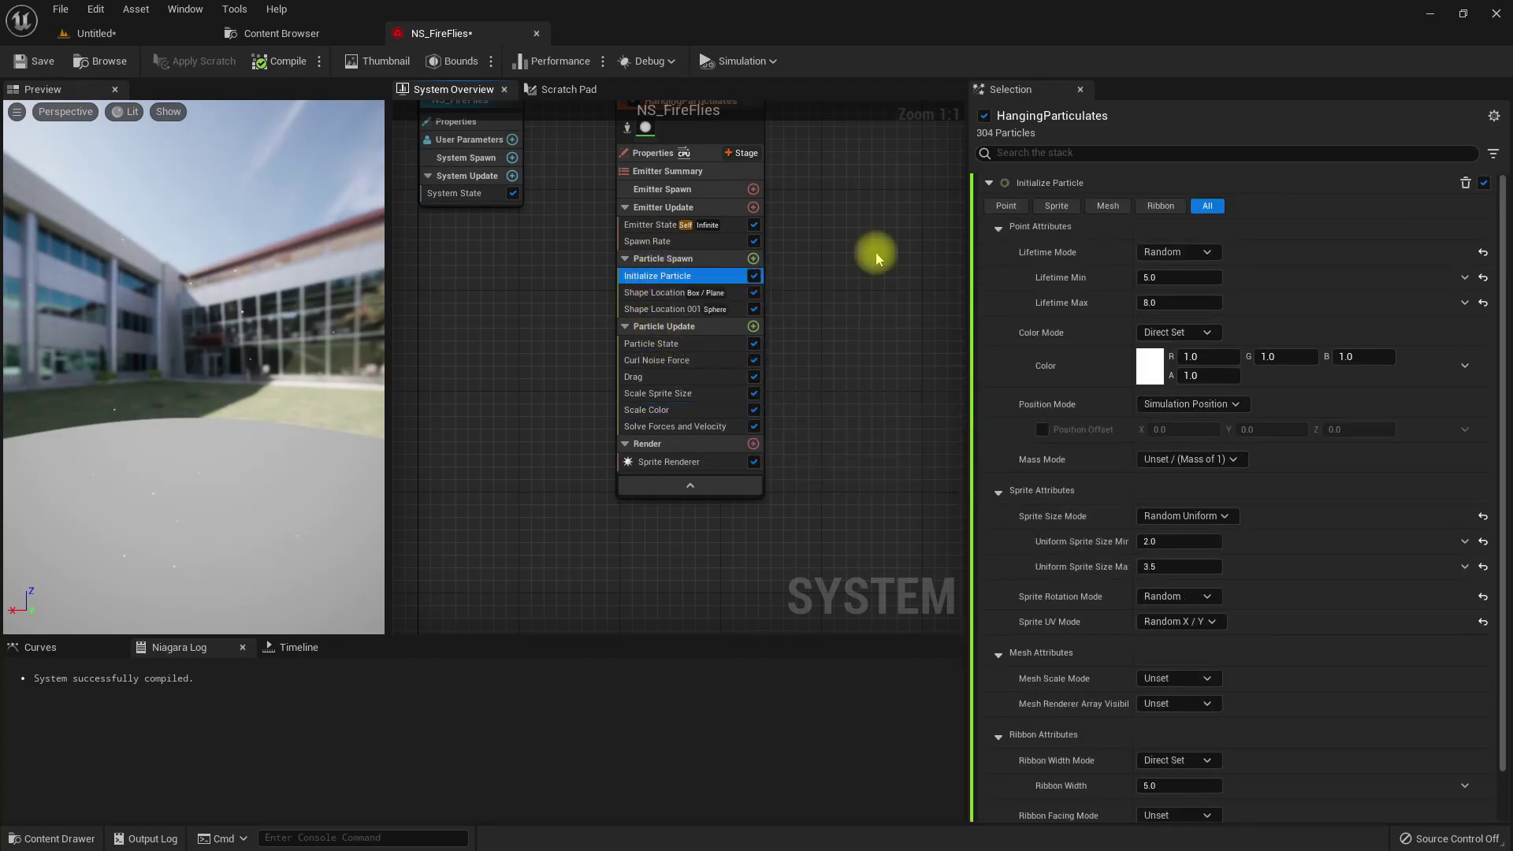
click(1149, 365)
click(1352, 543)
click(1306, 547)
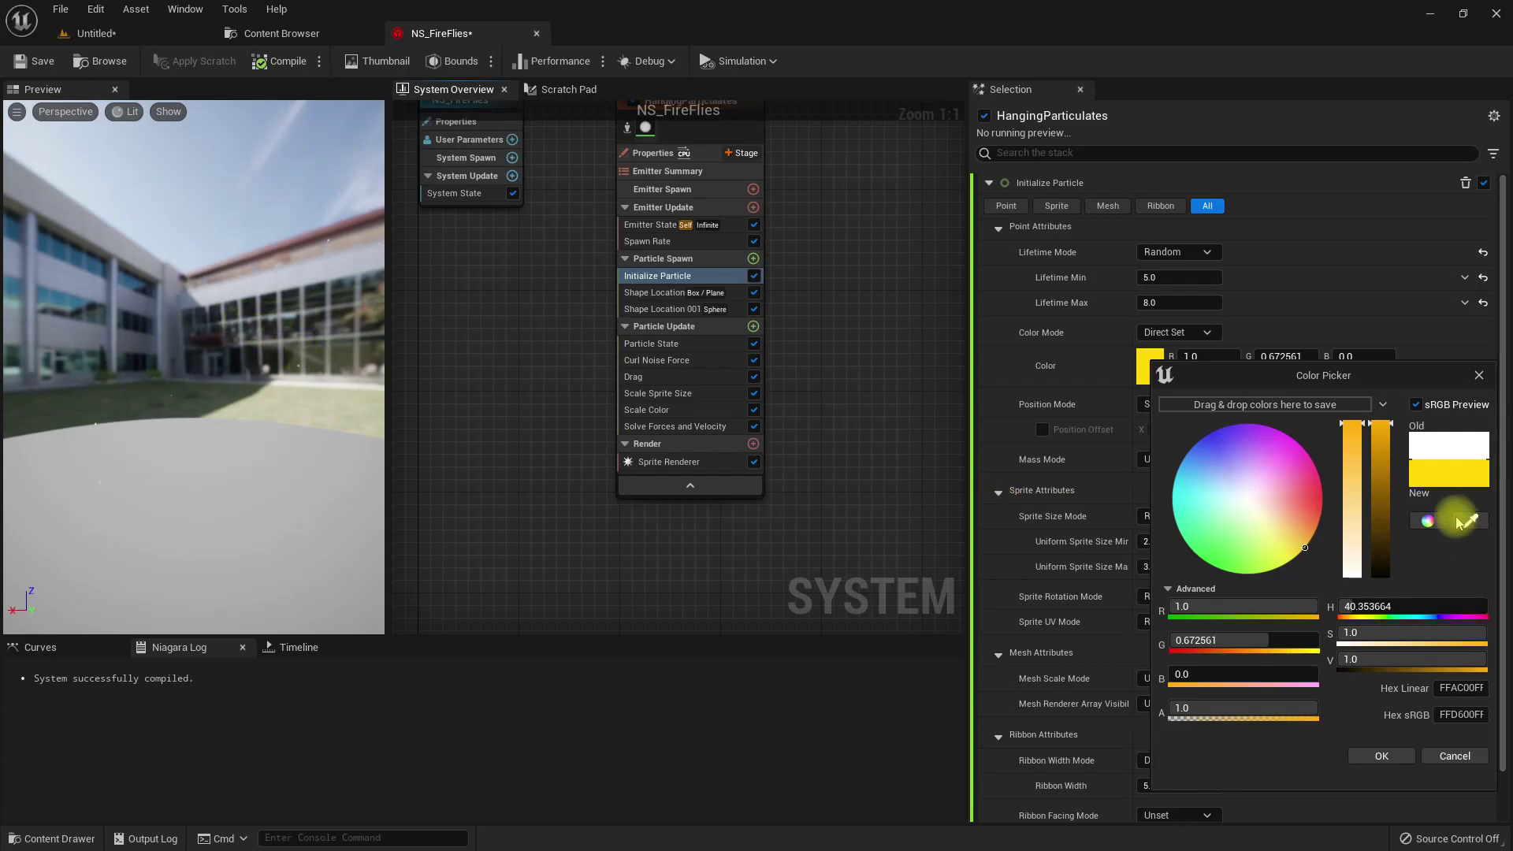
click(1383, 758)
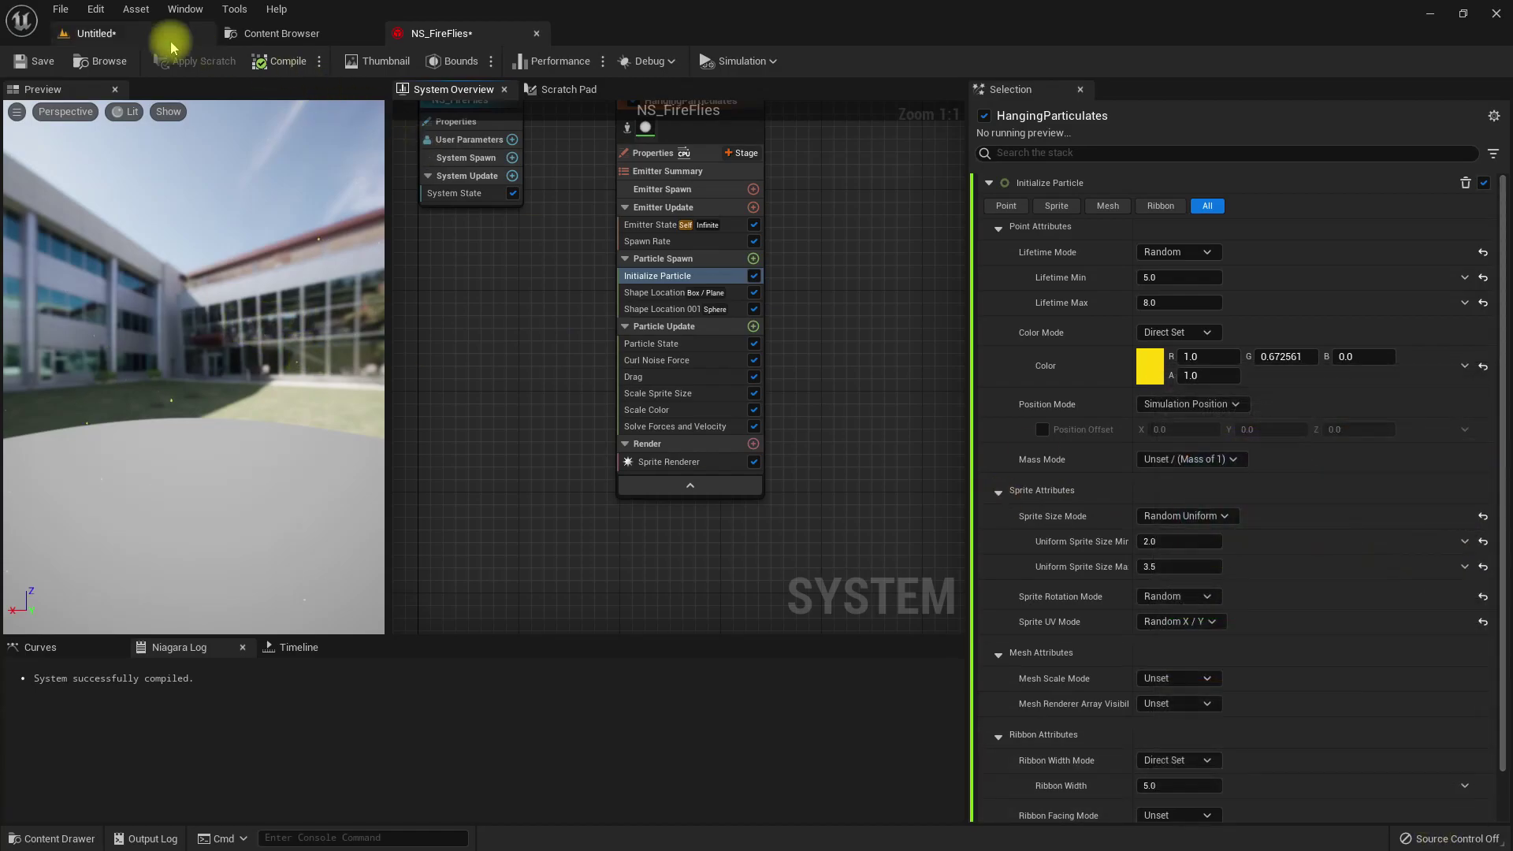
Preview the yellow fireflies in the Untitled level, toggling full screen with F11
click(135, 33)
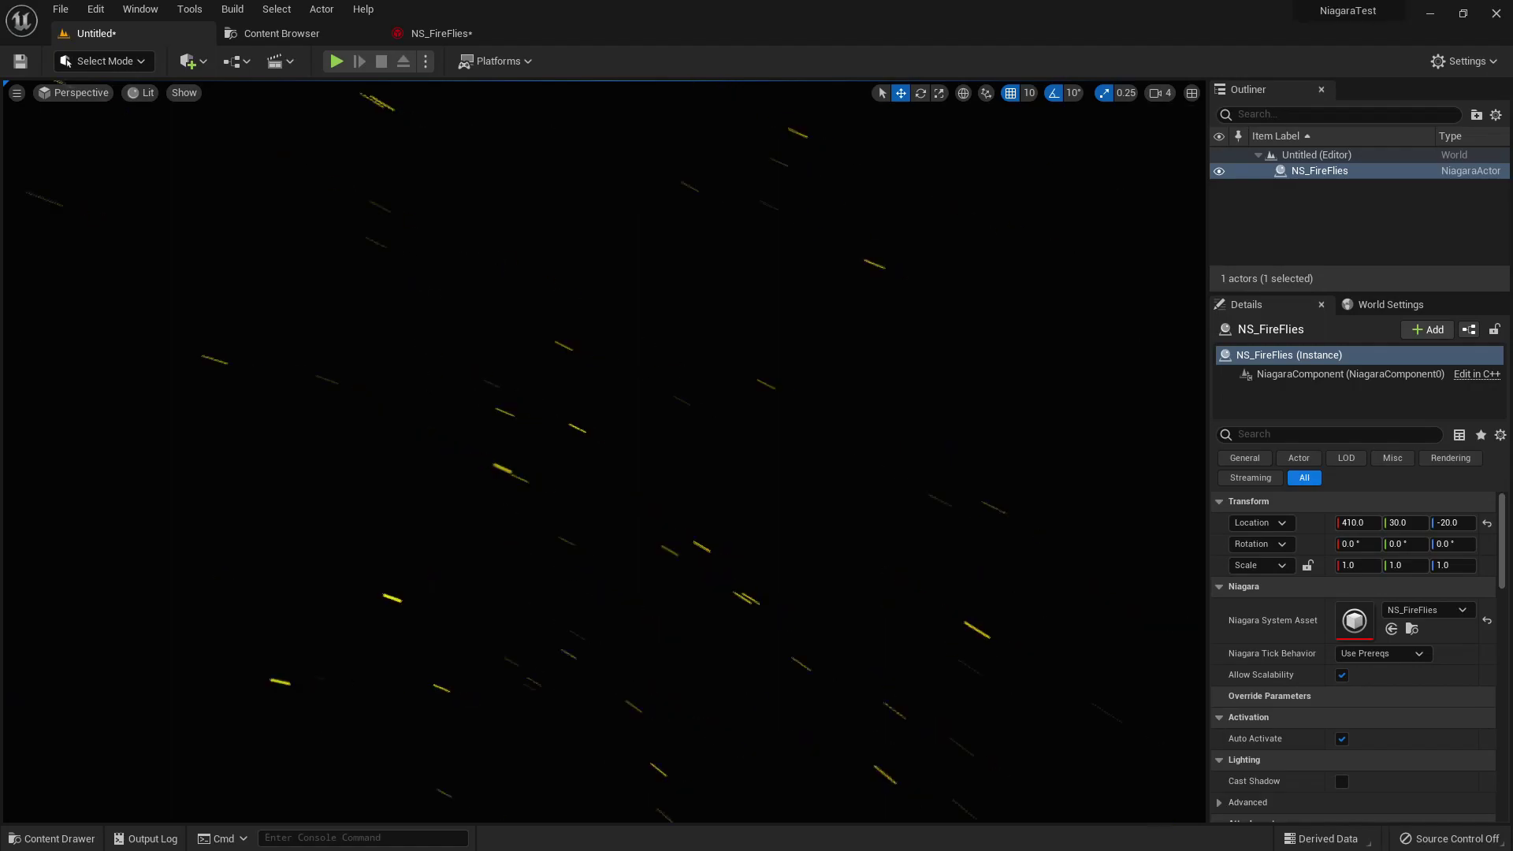
key(F11)
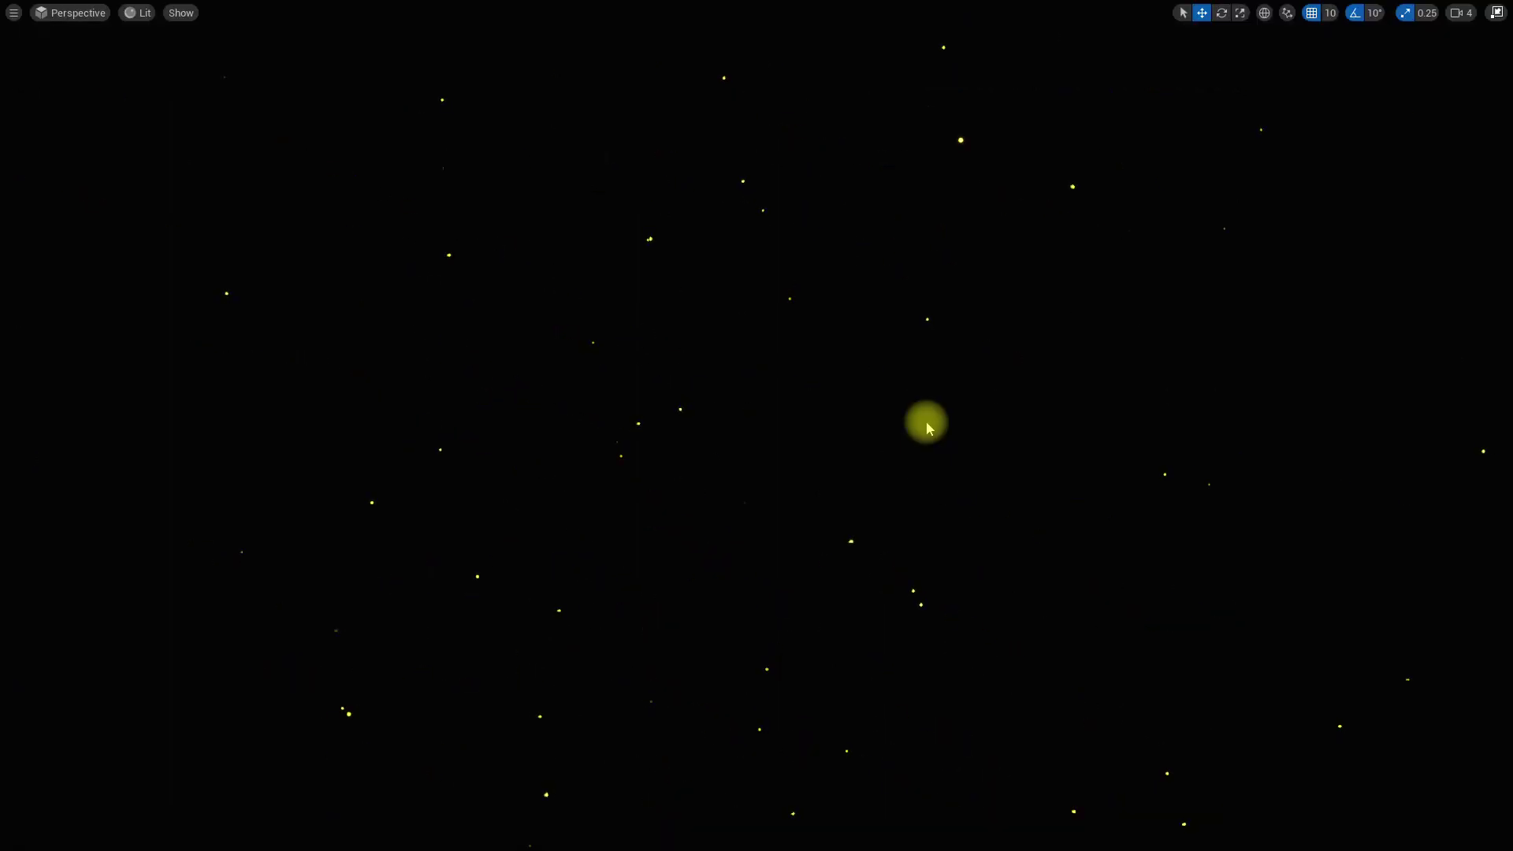
key(F11)
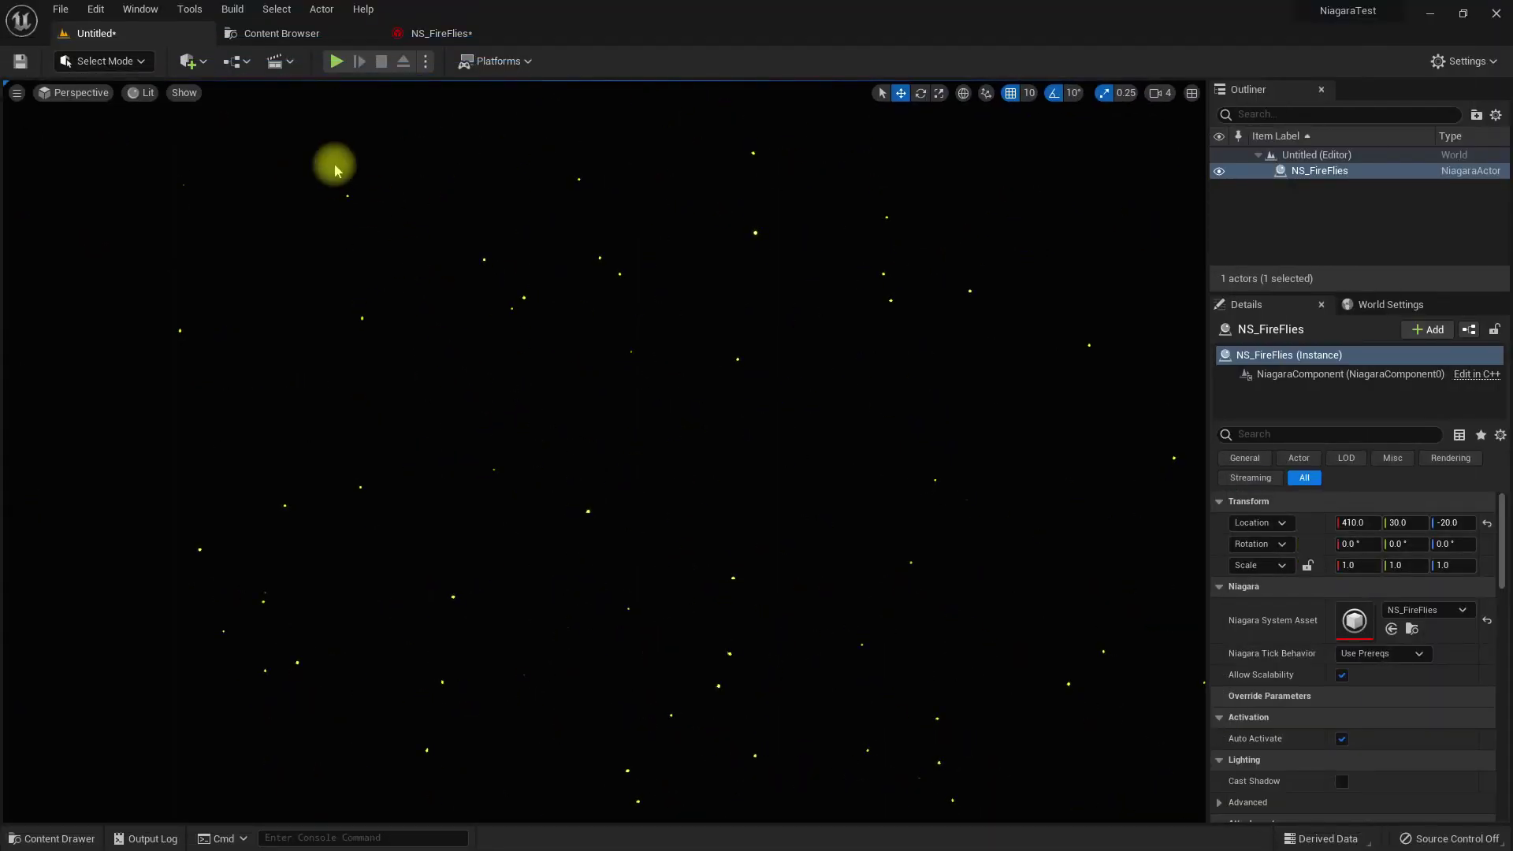
Set the Scale Color sine alpha Period to 2
click(419, 32)
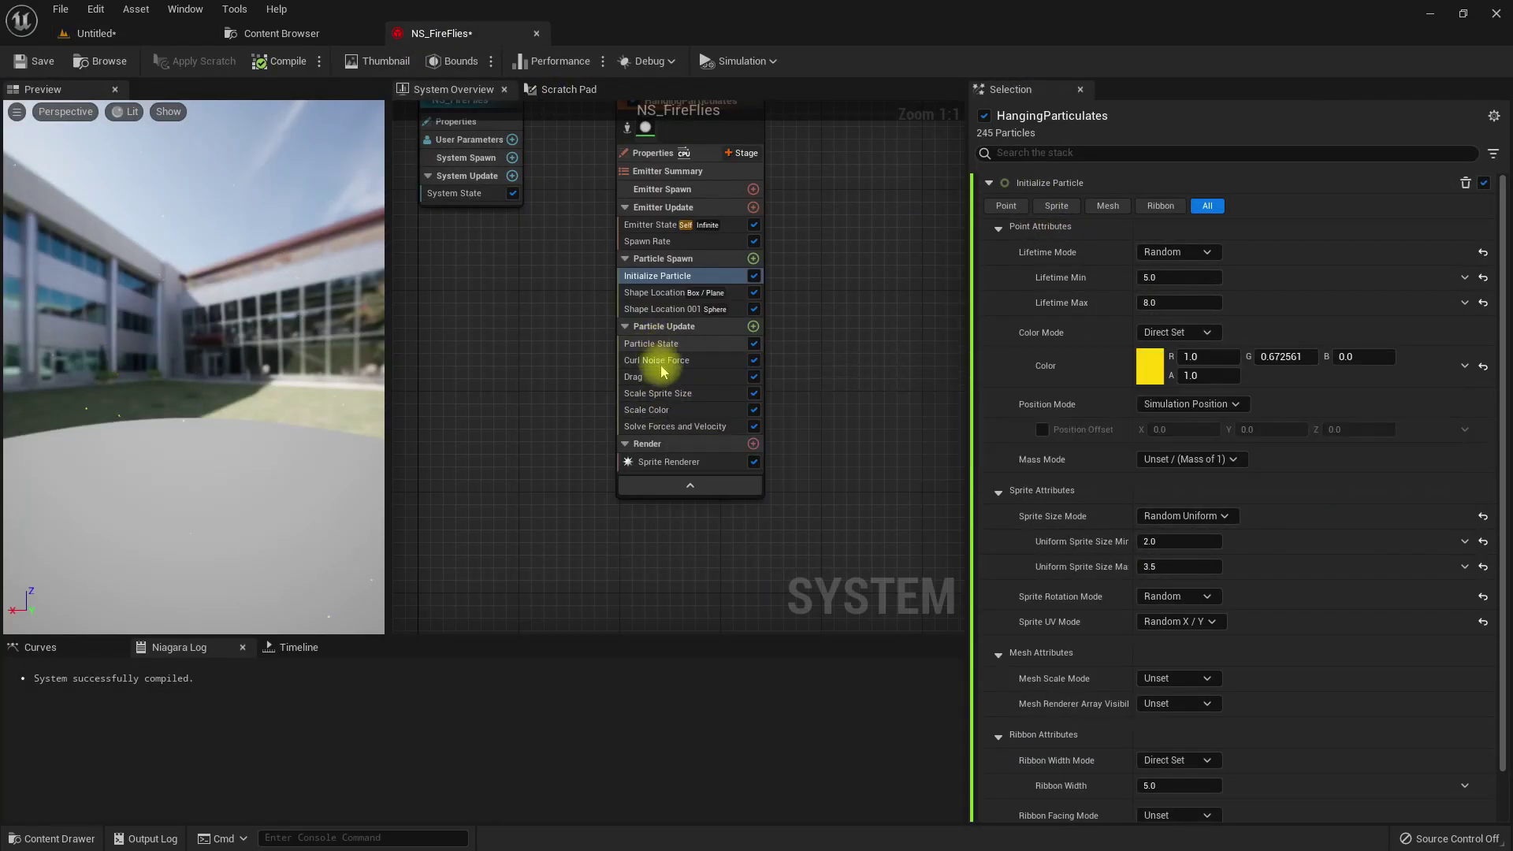
click(656, 409)
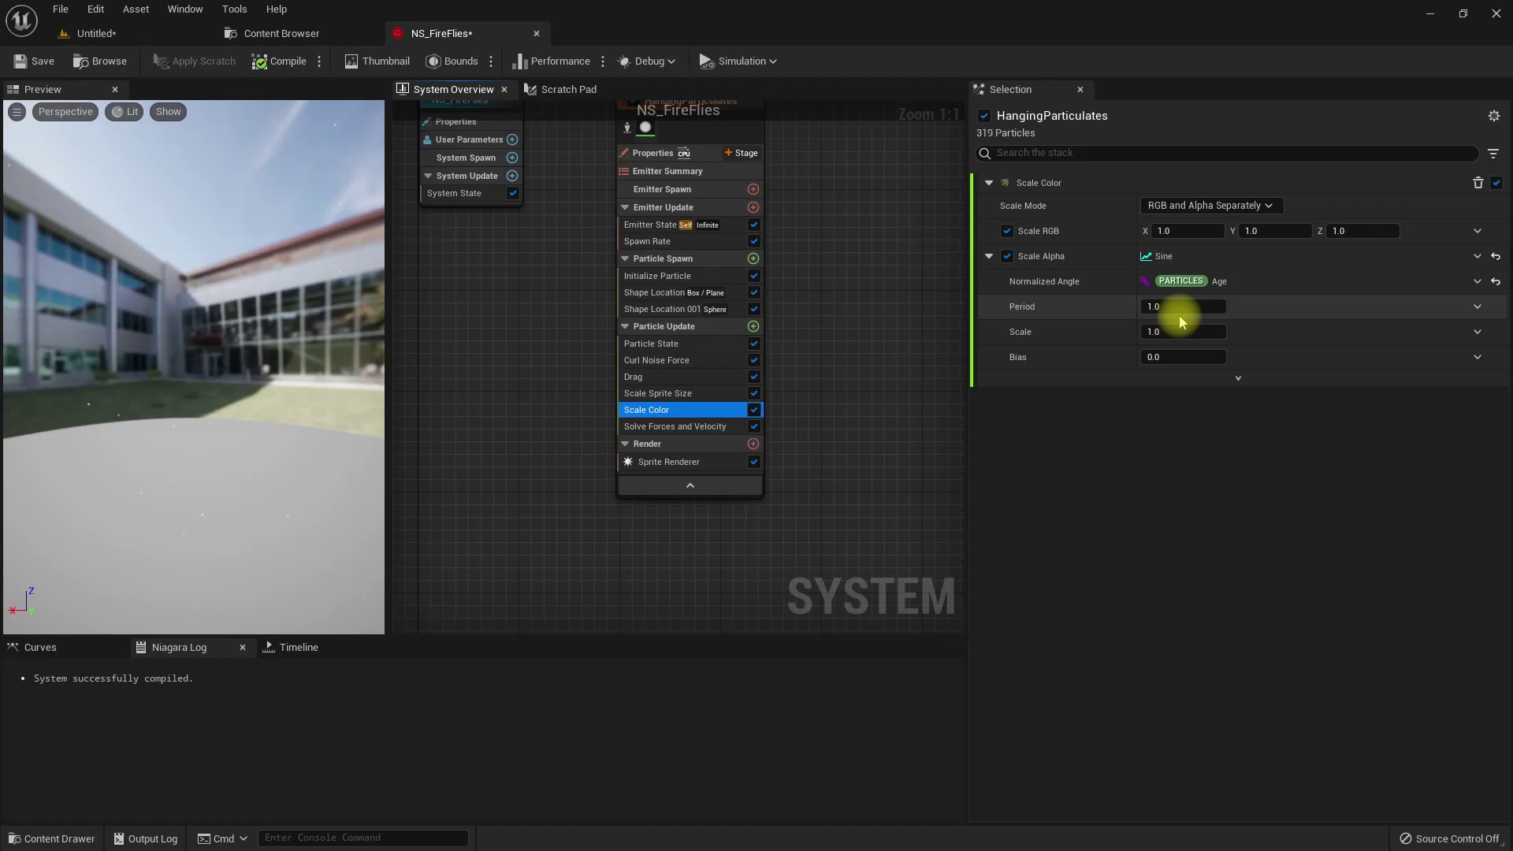
click(1177, 308)
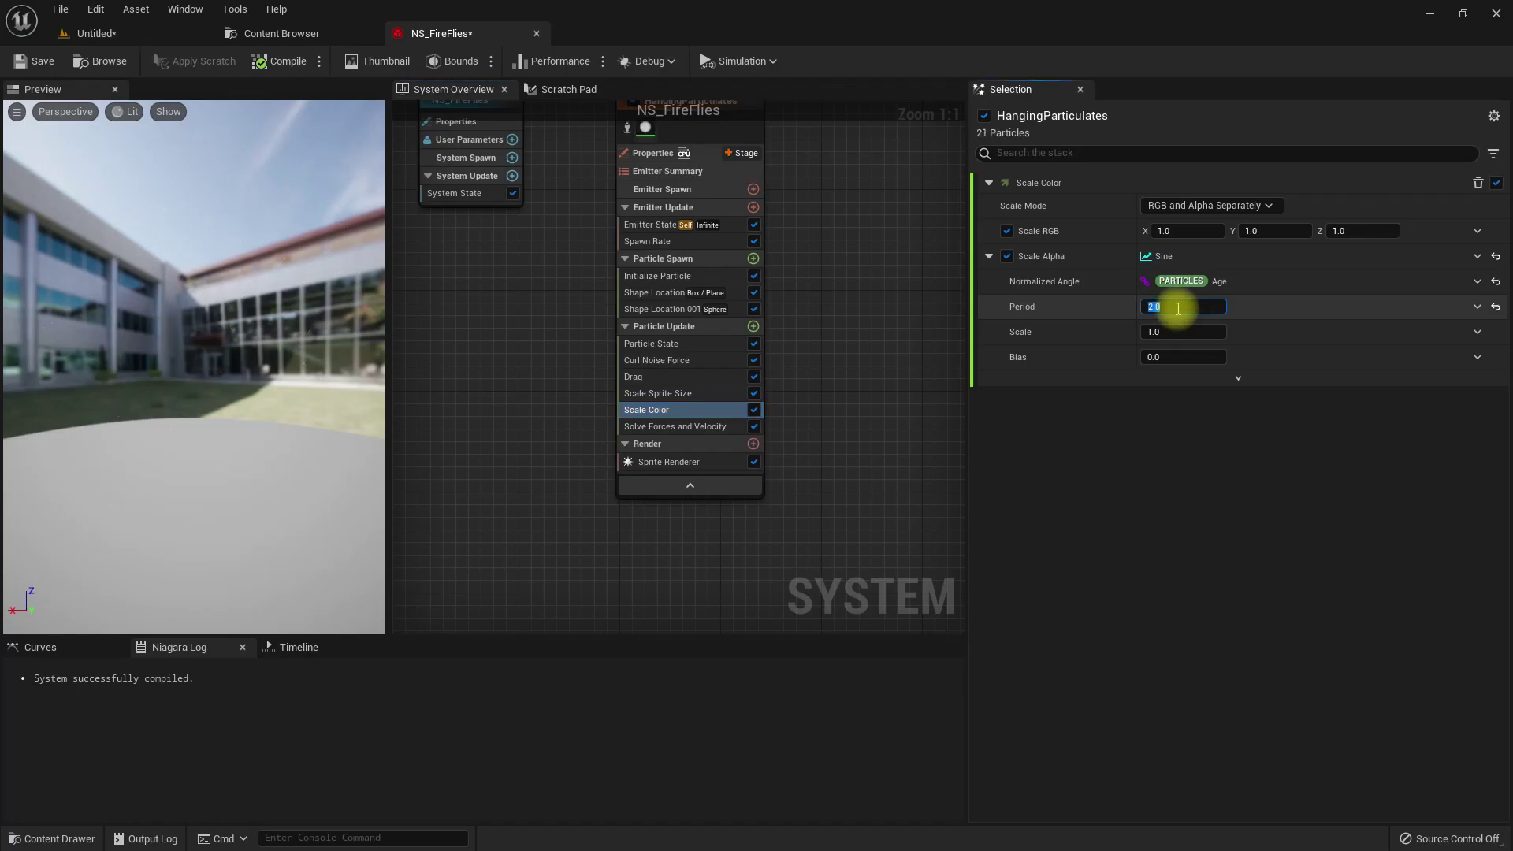
key(Return)
Watch the slower blinking in the Untitled level, toggling full screen with F11
click(96, 33)
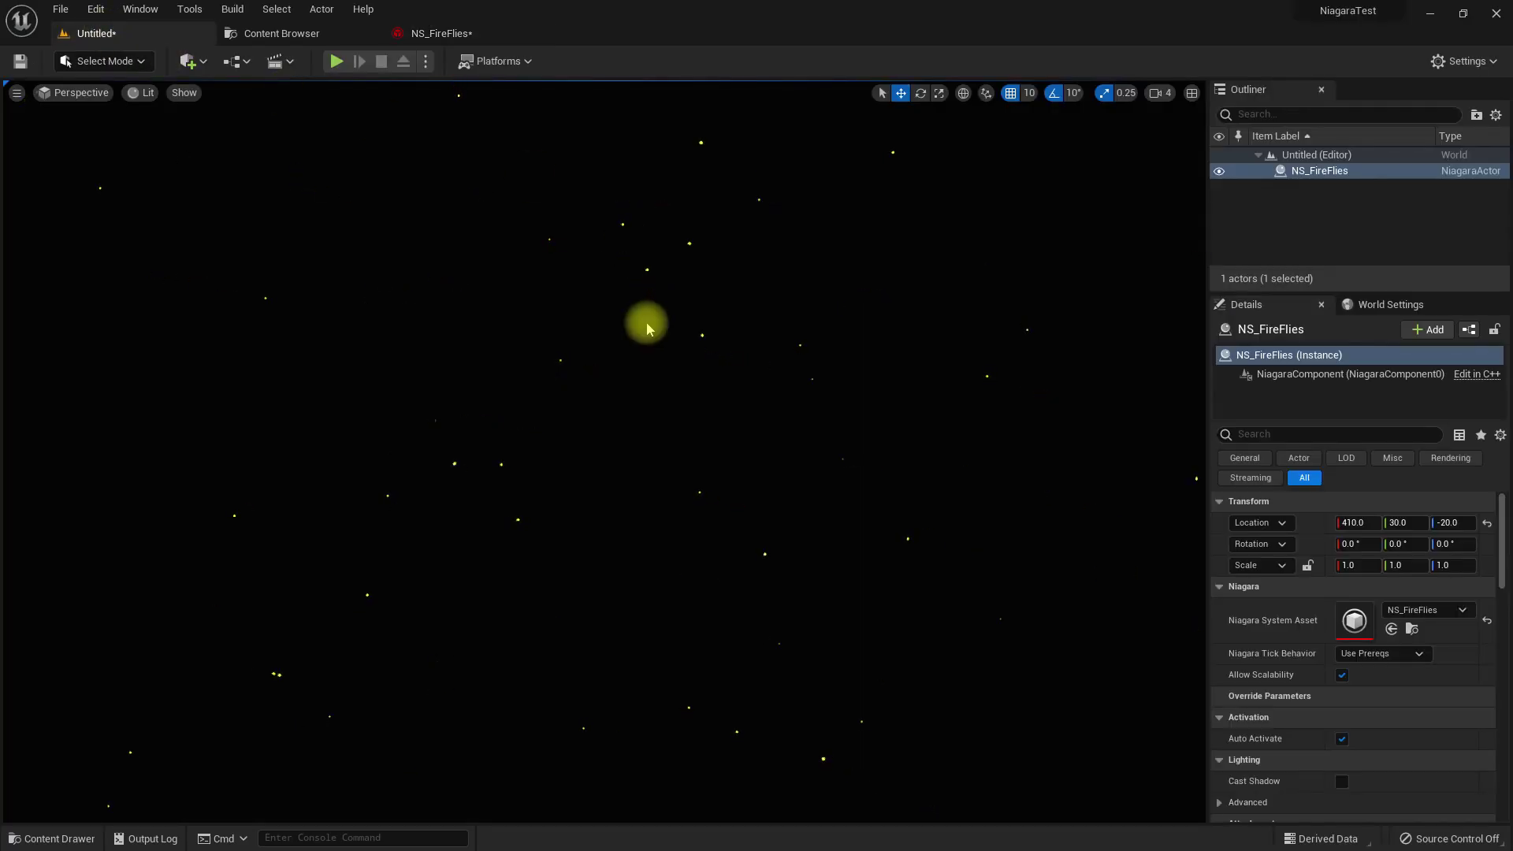
key(F11)
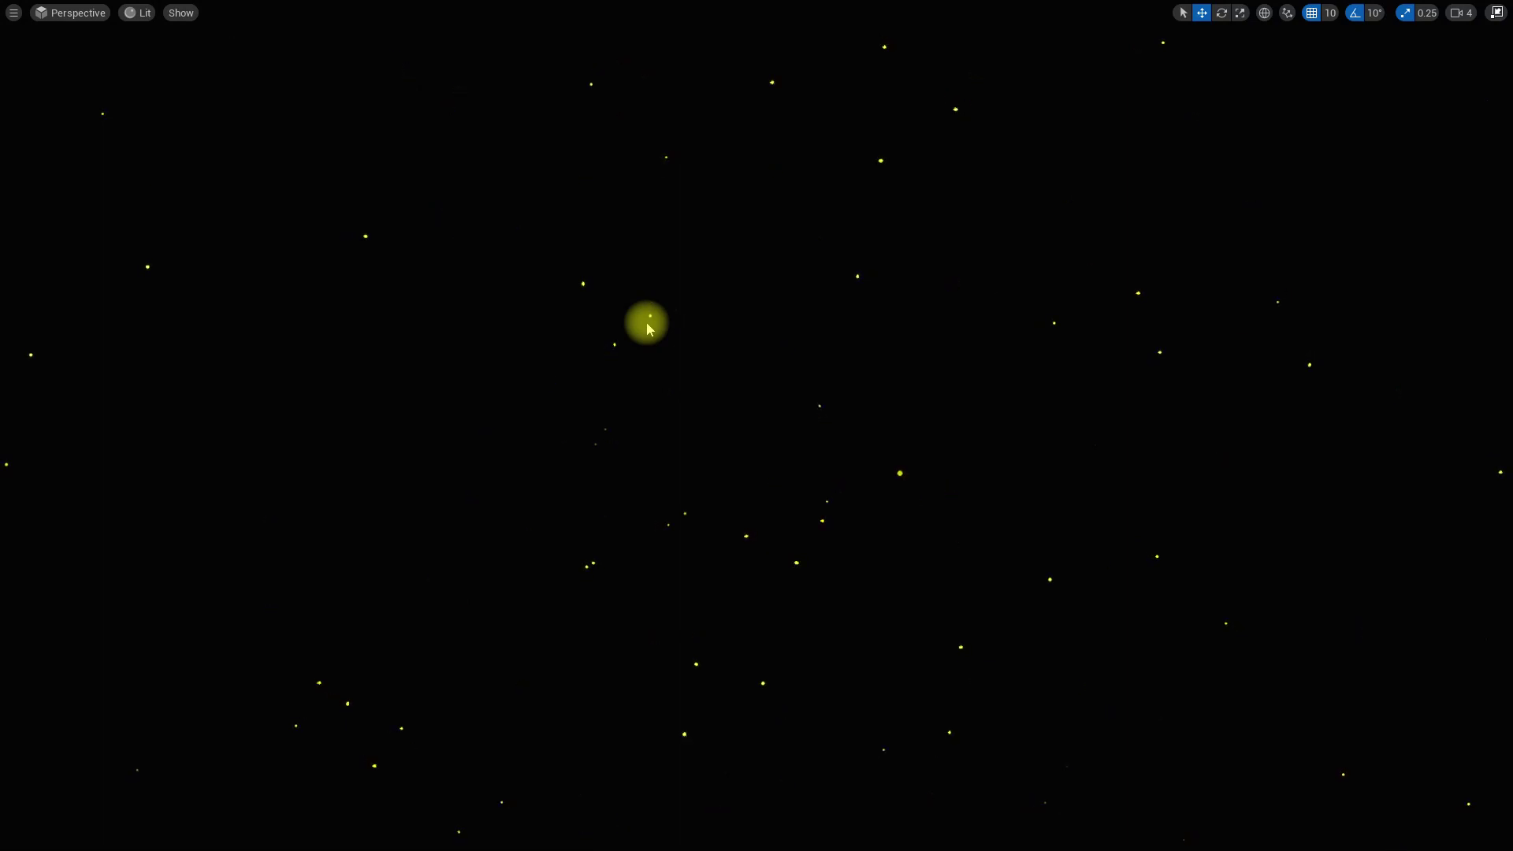
key(F11)
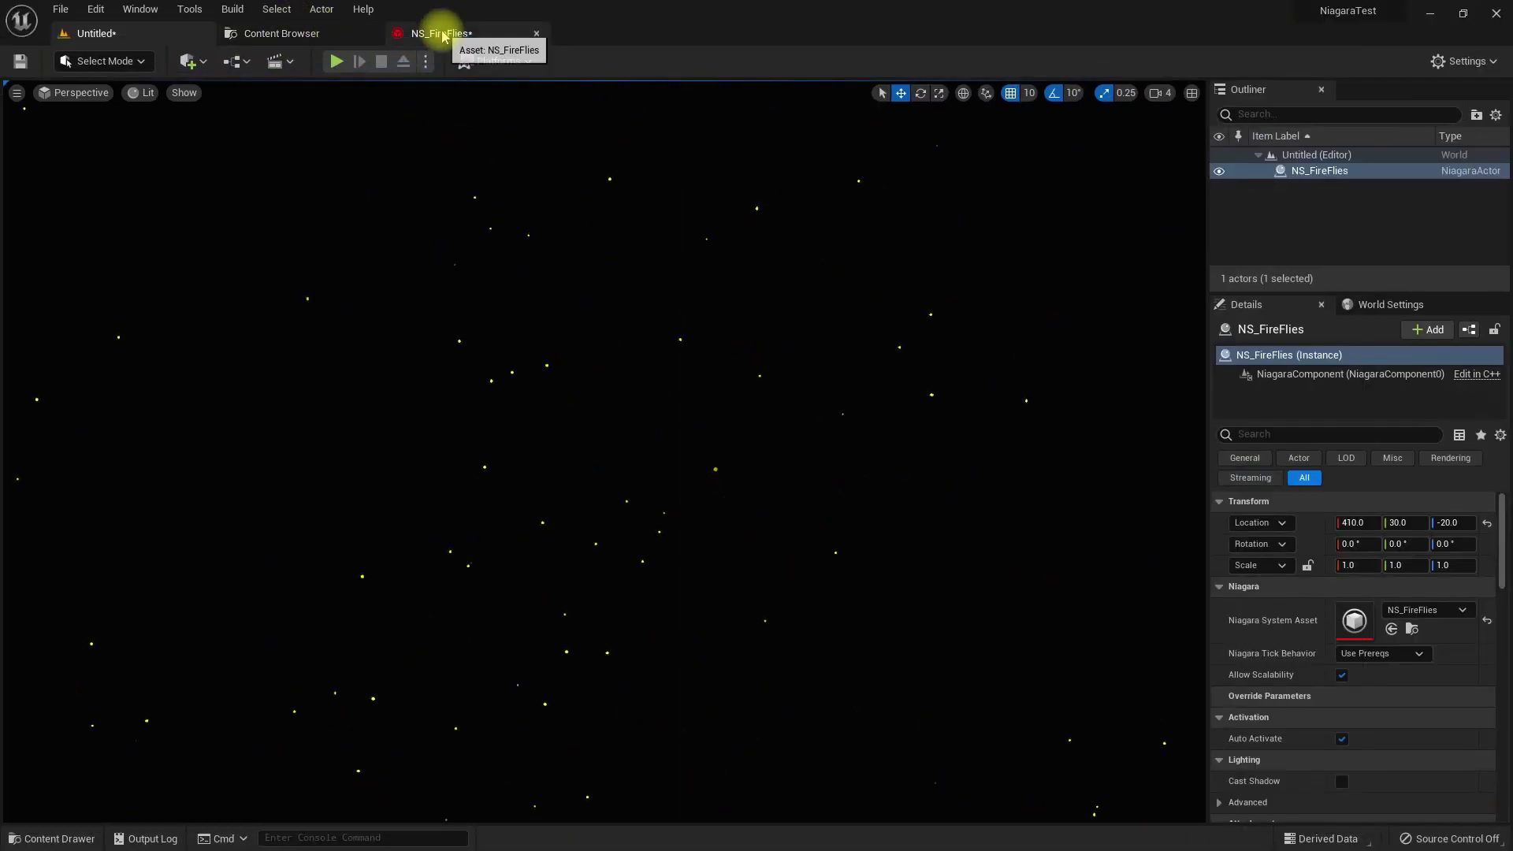
Raise the particle colour brightness (V) to 10 and watch the glowing fireflies full screen
click(443, 35)
click(646, 344)
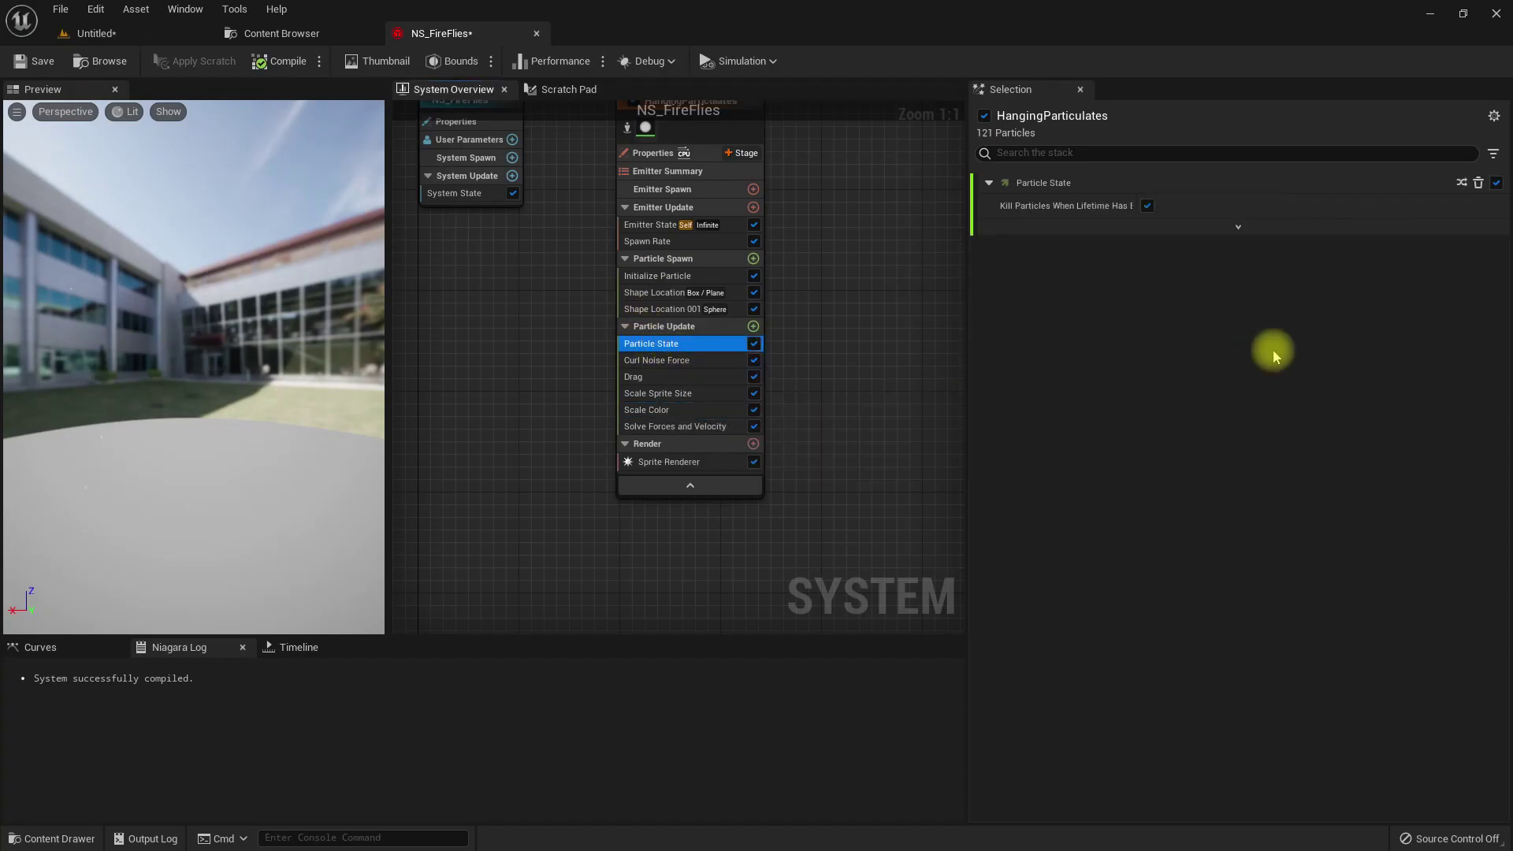
click(654, 276)
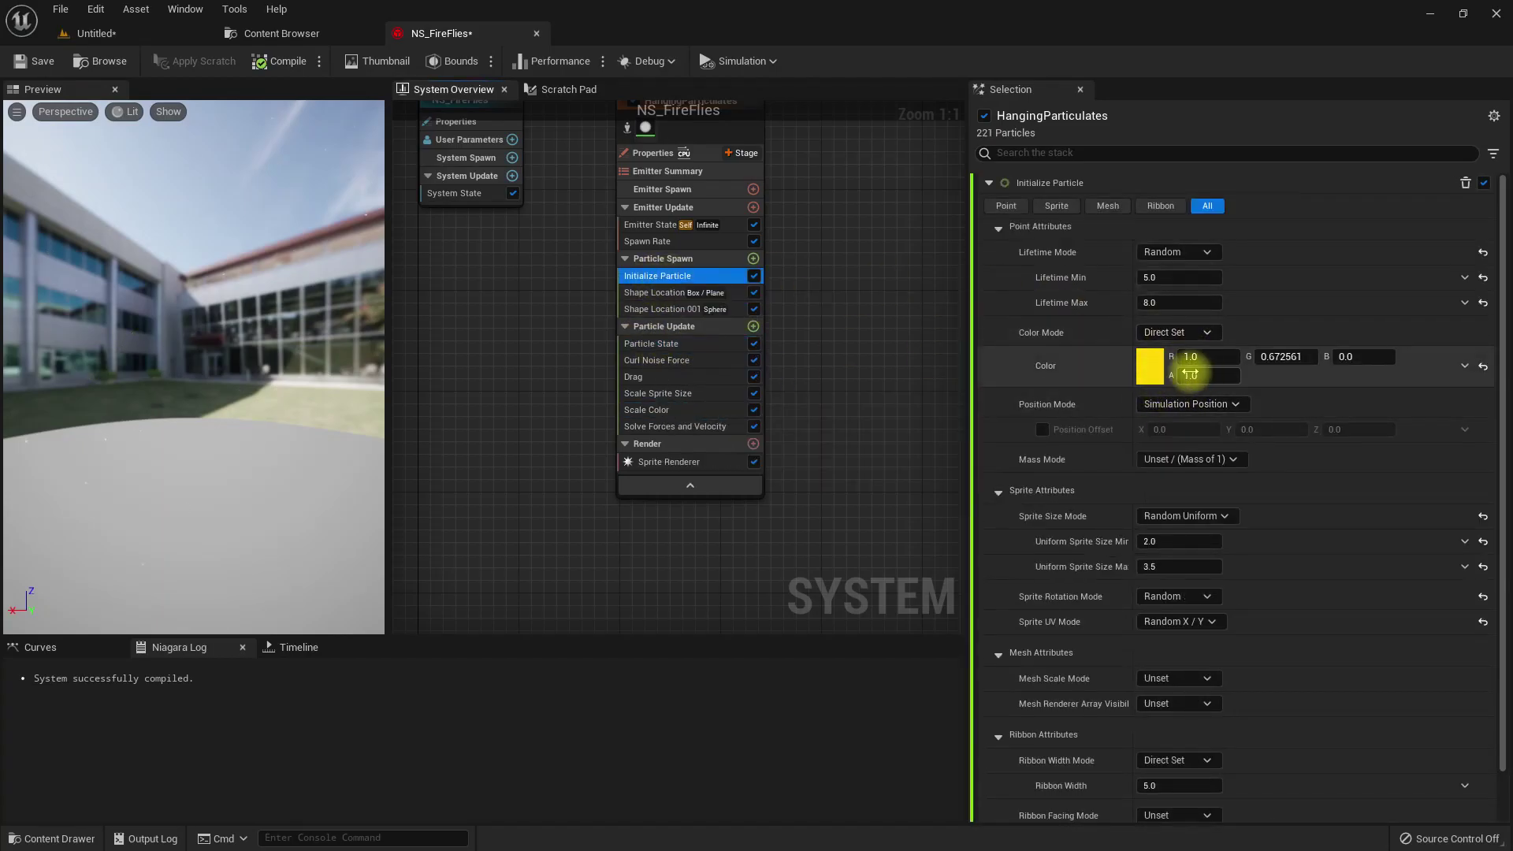
click(1149, 365)
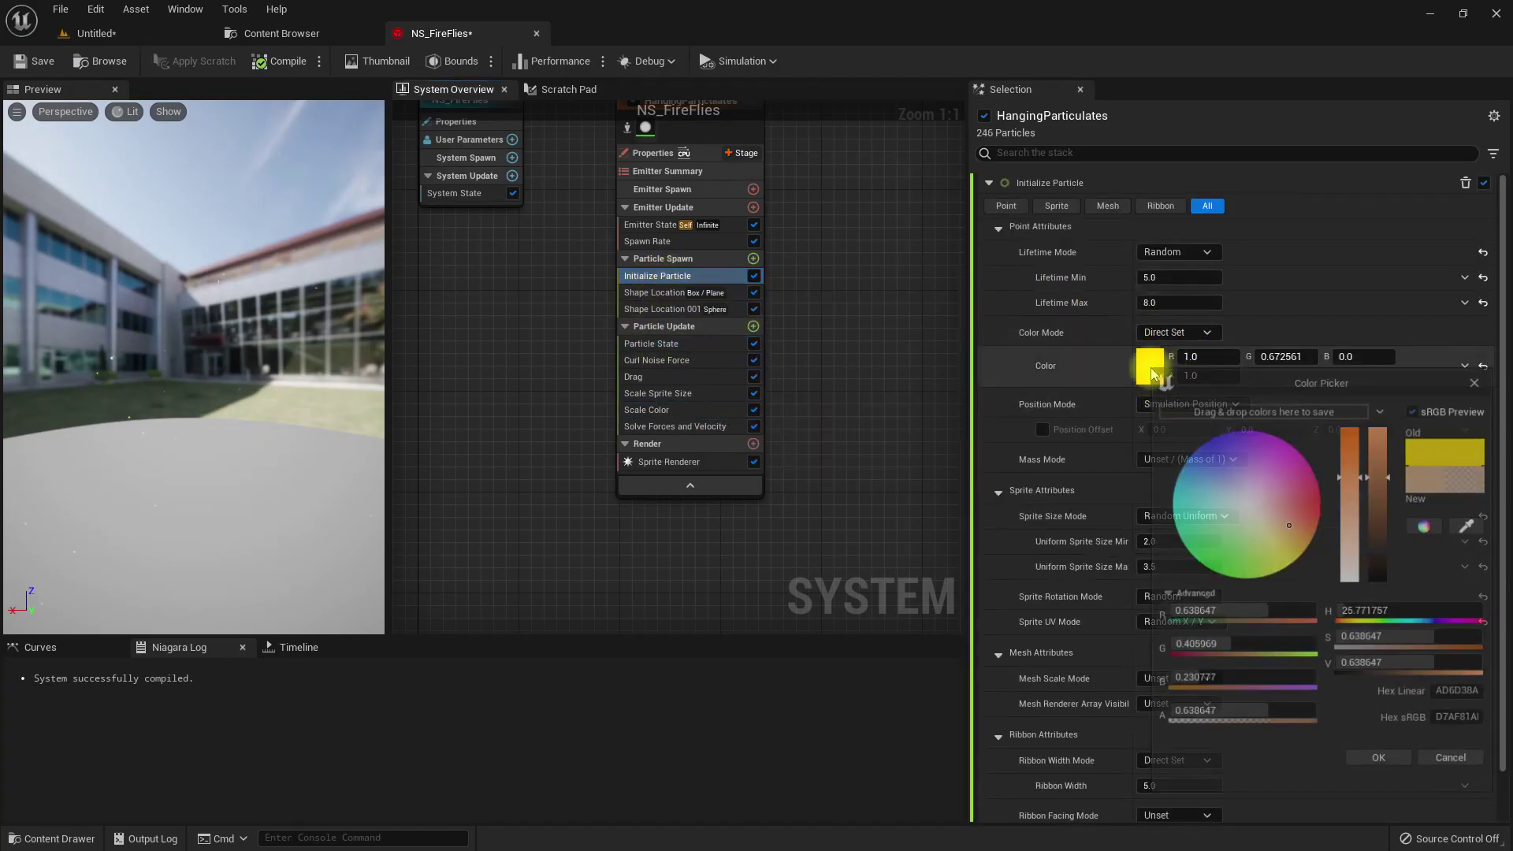
click(1387, 669)
key(Return)
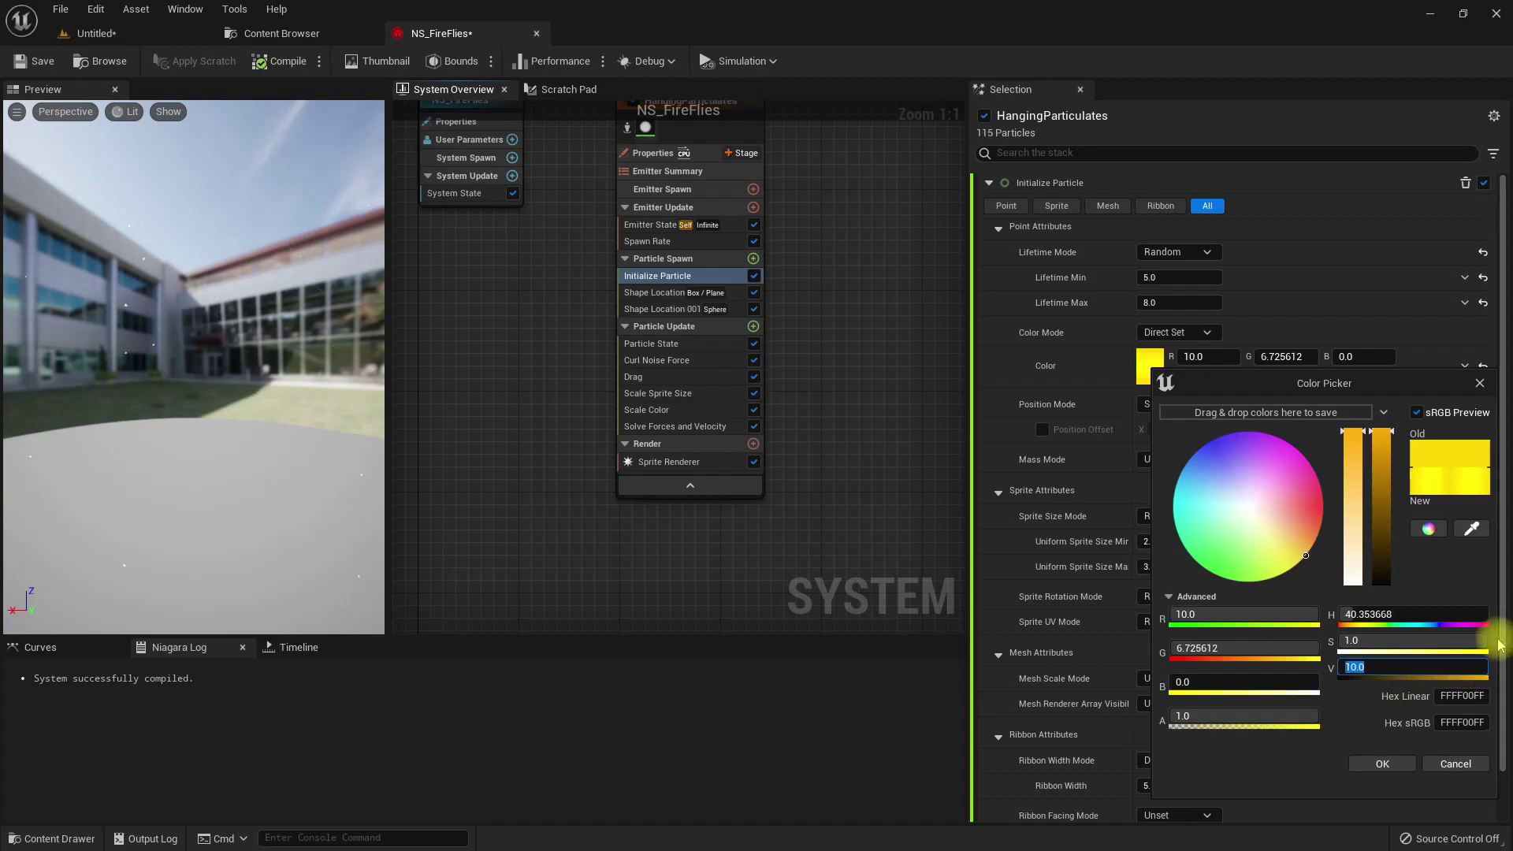
click(1382, 763)
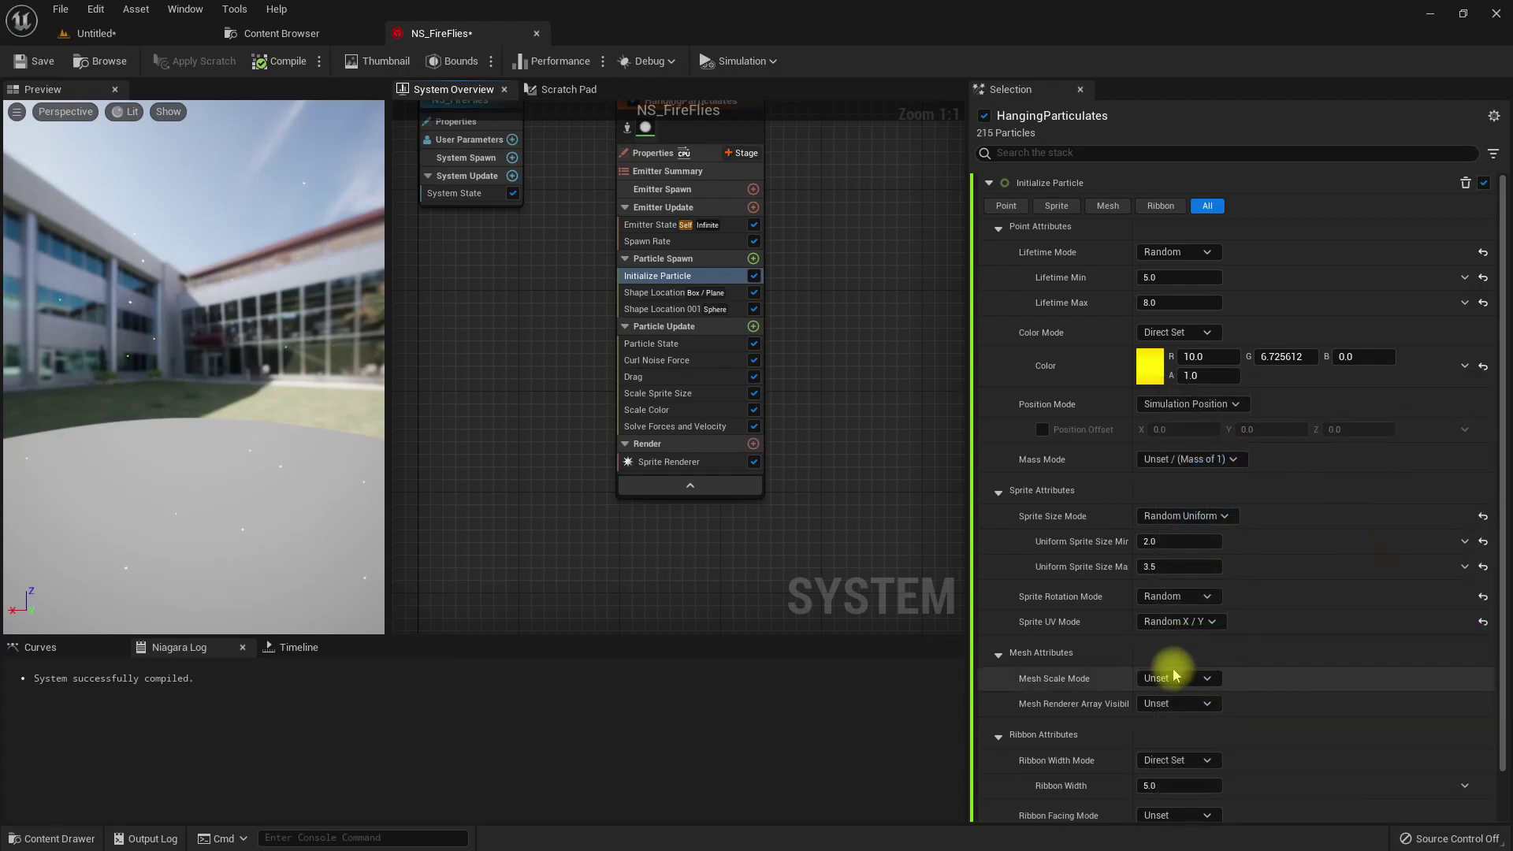
click(111, 32)
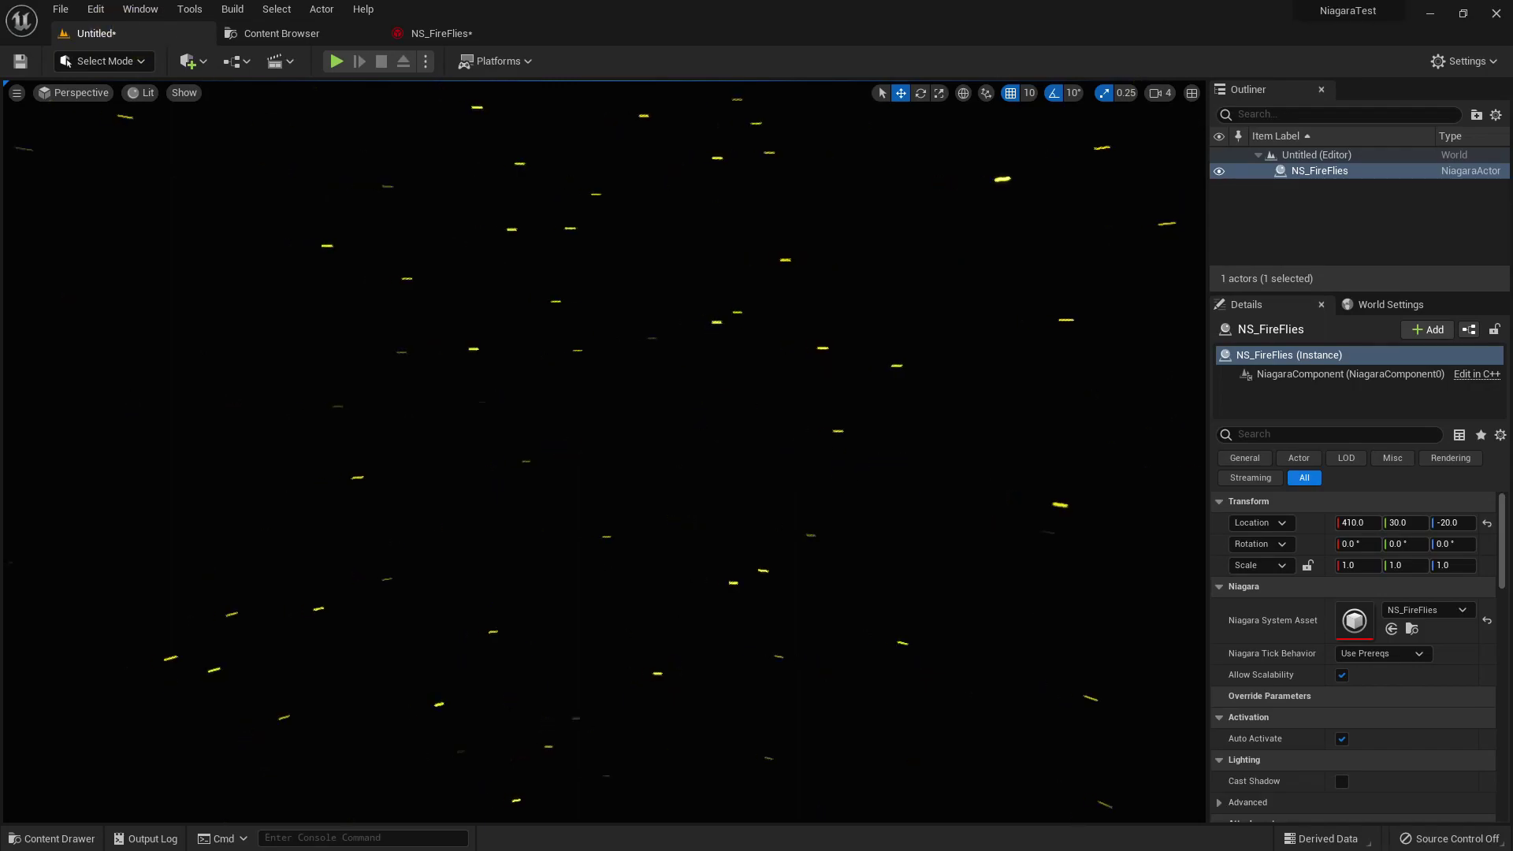
key(F11)
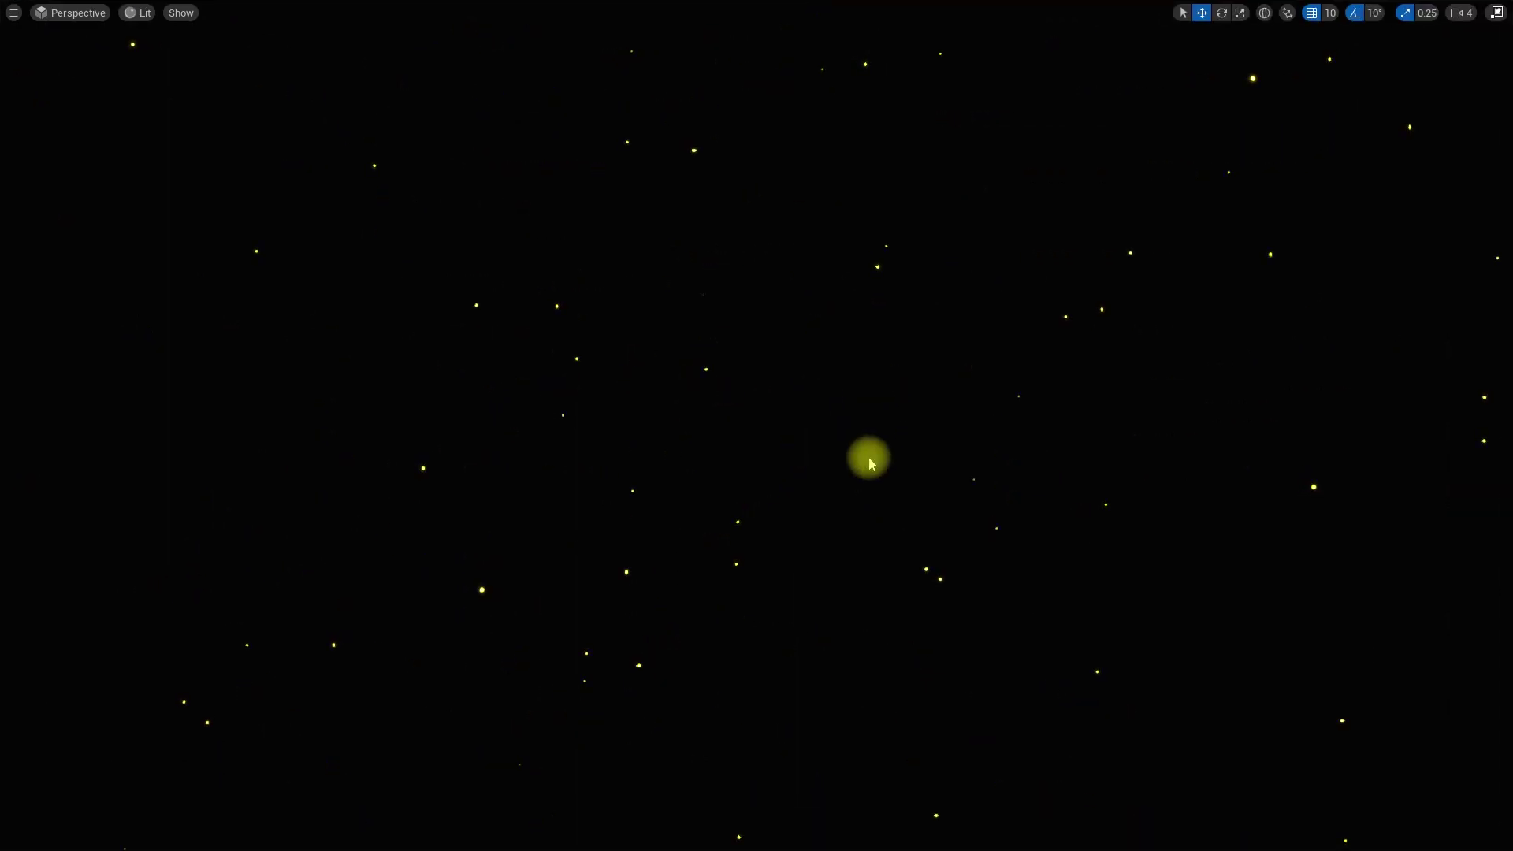